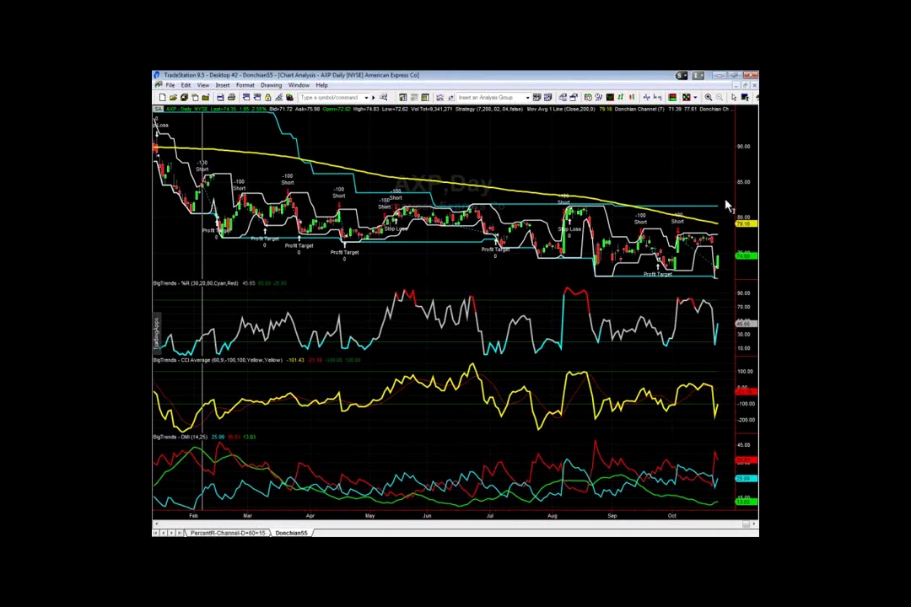
- Widen the bar spacing on the AXP daily chart and examine the most recent short trade and its exit bar
{"action": "key", "text": "Up"}
{"action": "key", "text": "Up"}
{"action": "key", "text": "Up"}
{"action": "key", "text": "Up"}
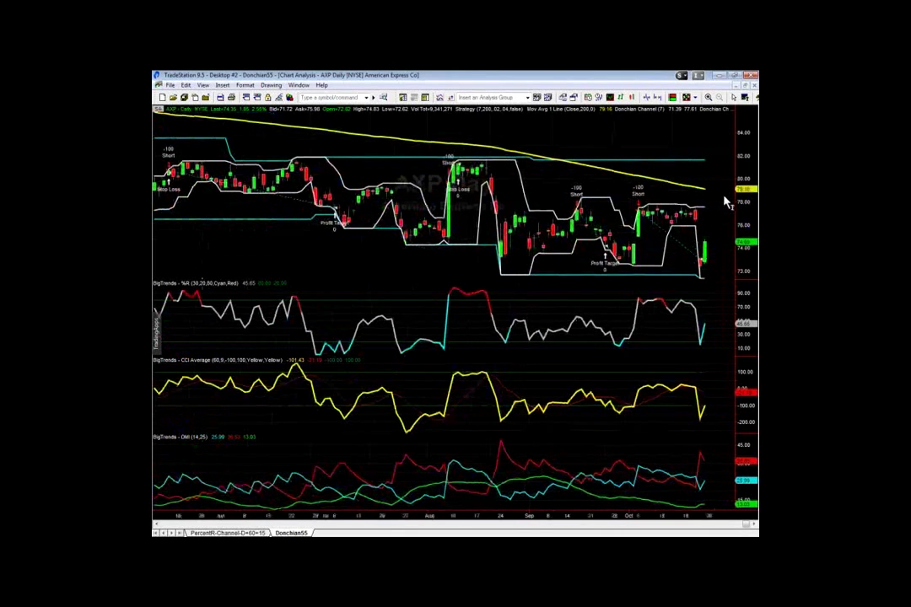
{"action": "mouse_move", "coordinate": [680, 223]}
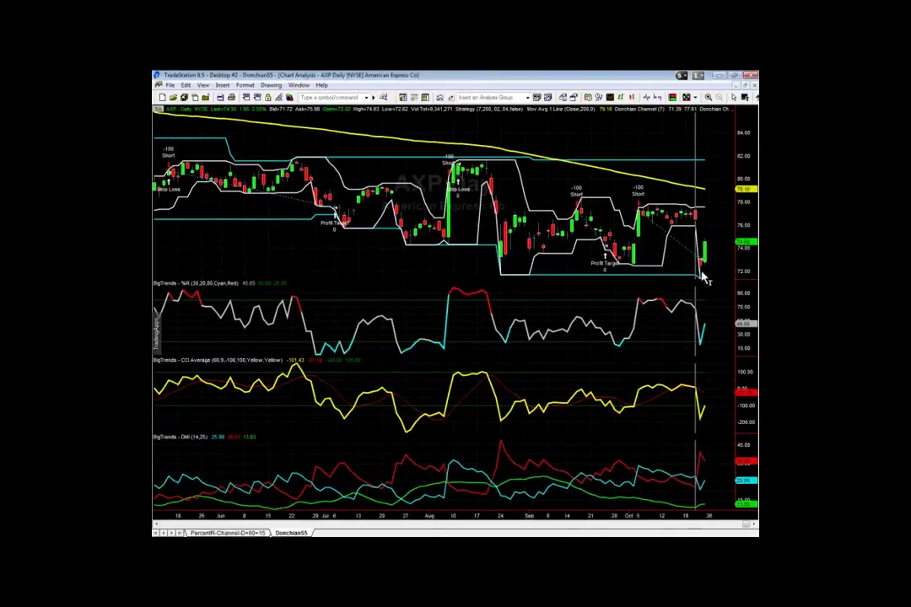
{"action": "mouse_move", "coordinate": [700, 274]}
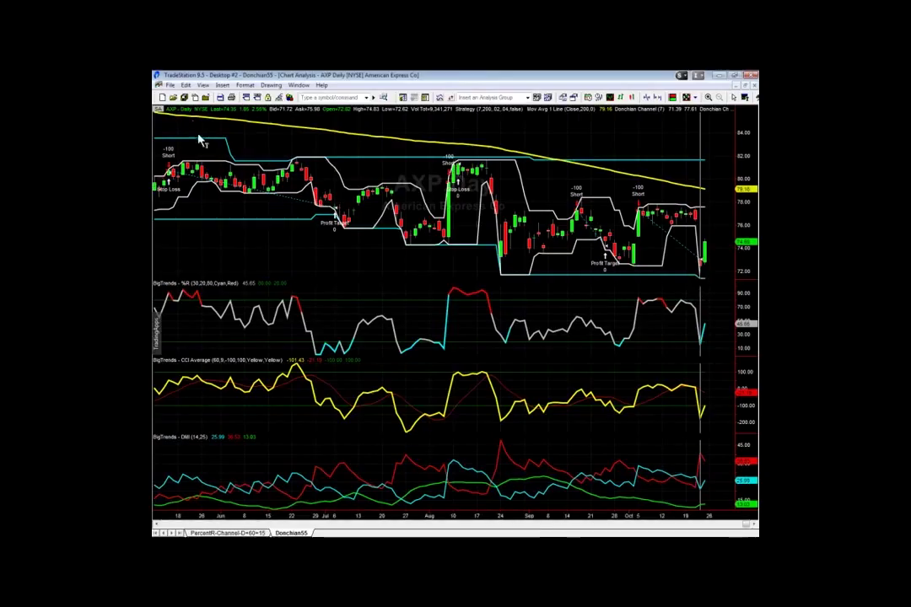
- Open the AXP Strategy Performance Report and review the short-trade profits and percent of time in the market in the Performance Summary
{"action": "left_click", "coordinate": [203, 85]}
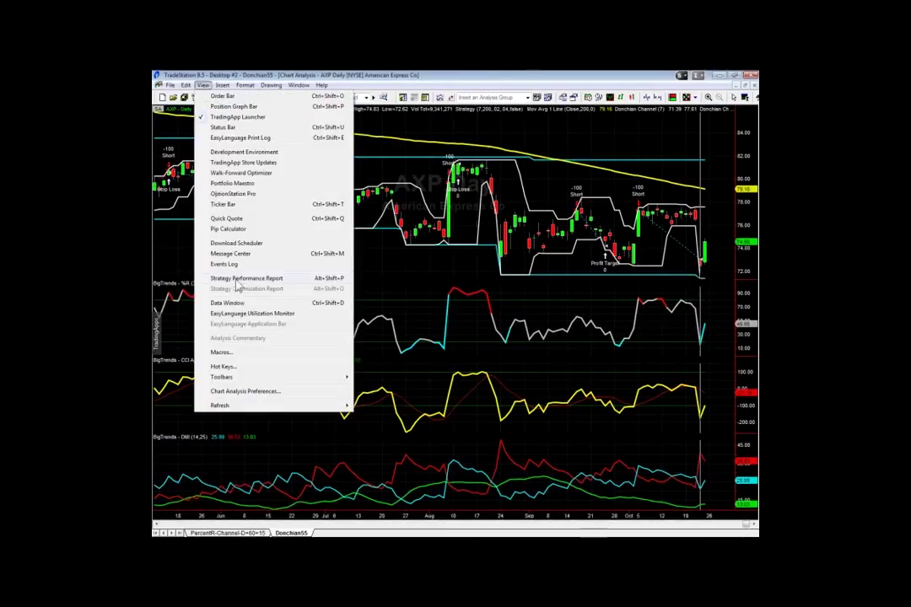
{"action": "left_click", "coordinate": [238, 282]}
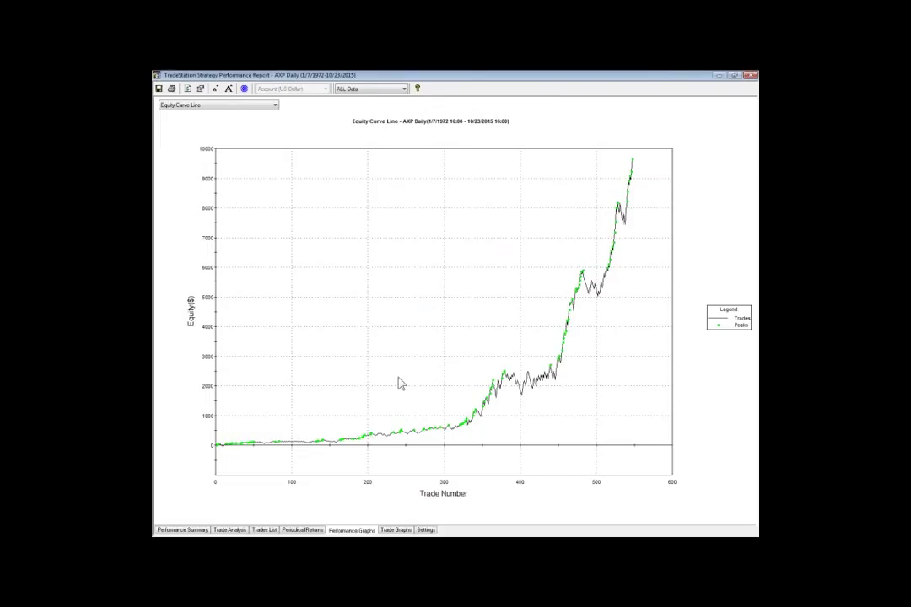
{"action": "left_click", "coordinate": [183, 530]}
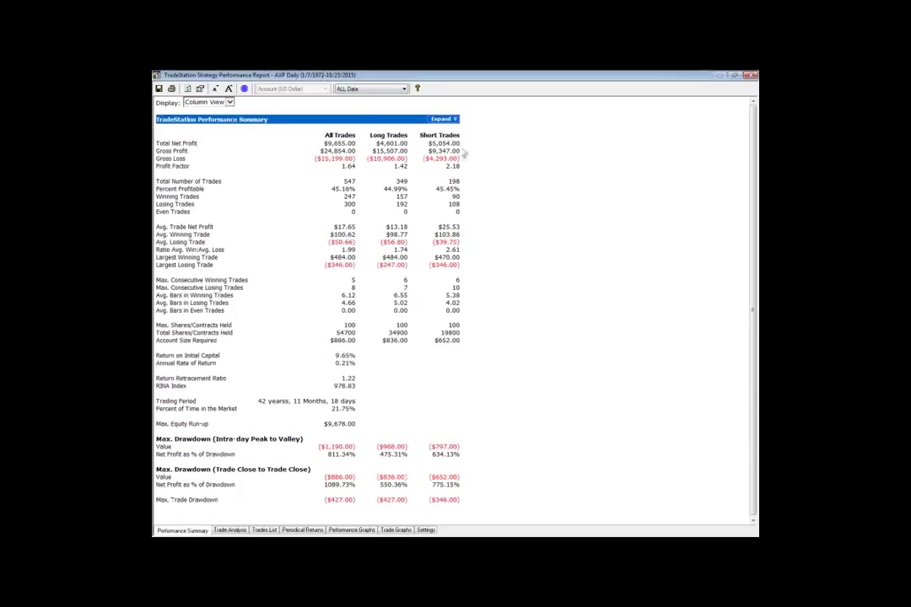
{"action": "left_click_drag", "start_coordinate": [460, 143], "coordinate": [429, 150]}
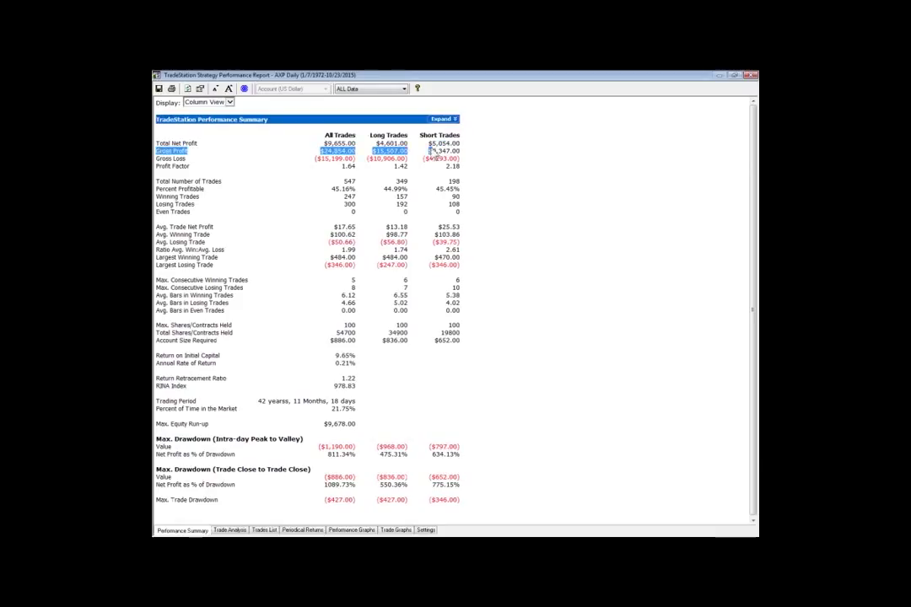
{"action": "left_click", "coordinate": [411, 148]}
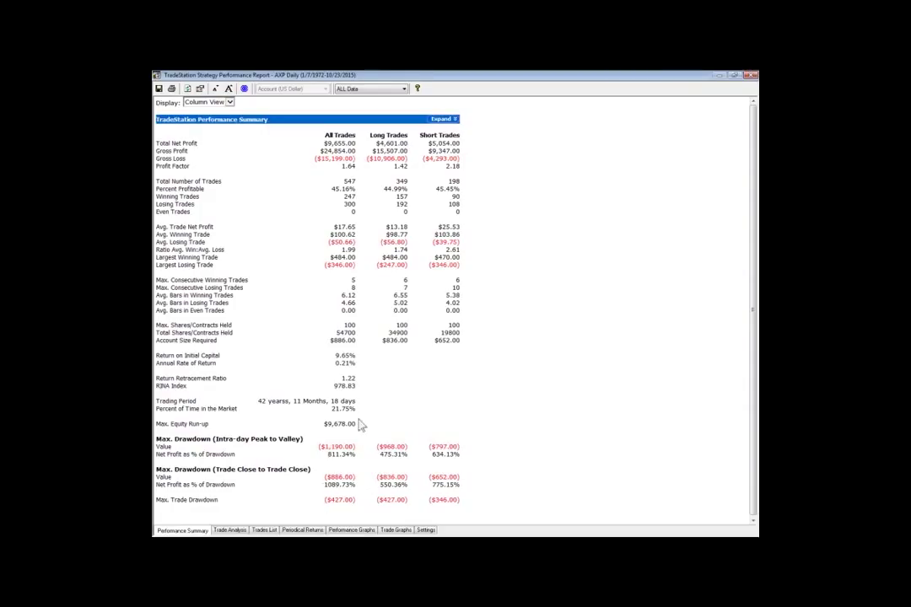
{"action": "left_click_drag", "start_coordinate": [332, 409], "coordinate": [356, 410]}
- Review the AXP Equity Curve Line in the performance graphs and close the report
{"action": "left_click", "coordinate": [353, 531]}
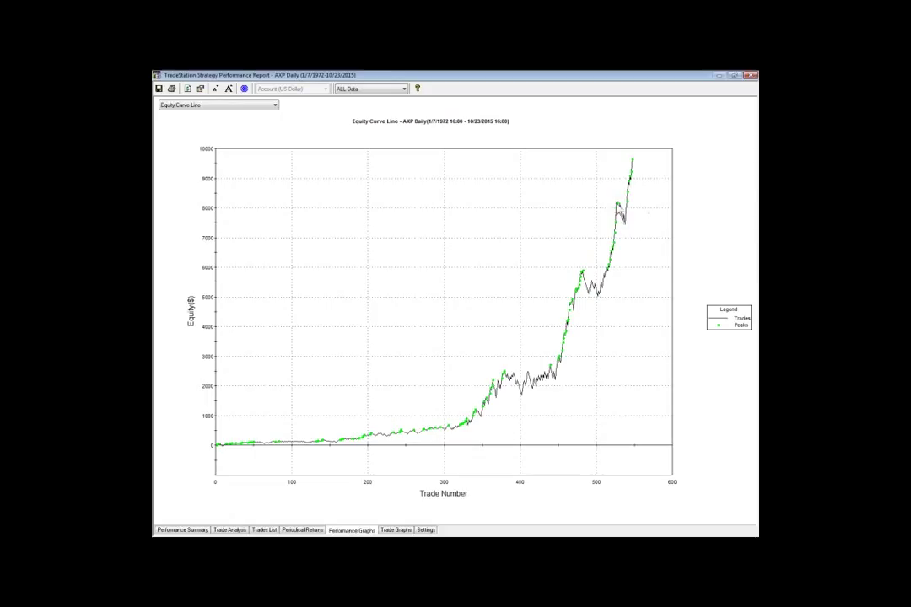
{"action": "mouse_move", "coordinate": [621, 223]}
{"action": "key", "text": "alt+F4"}
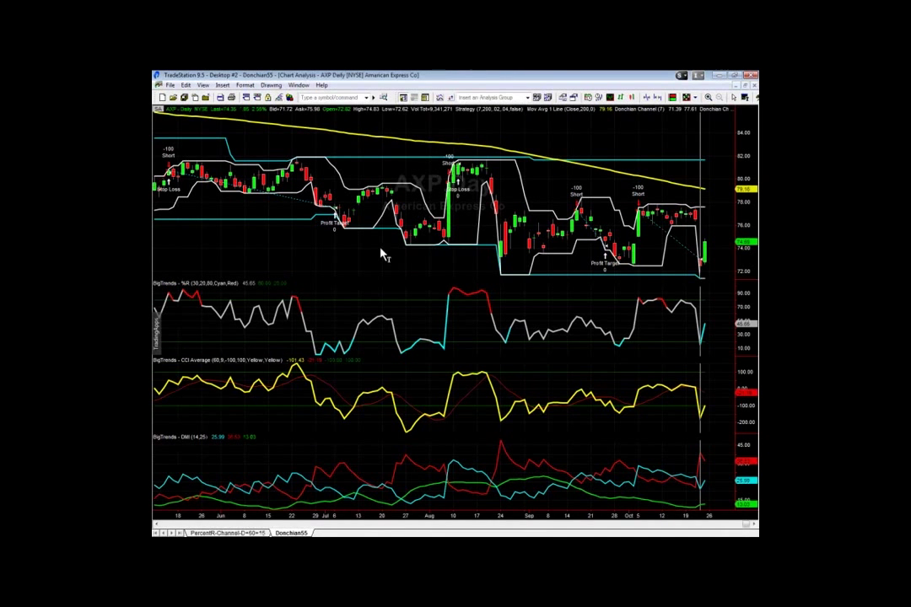
- Restore the maximized AXP chart to a smaller window and bring the RadarScreen to the front at its first row
{"action": "left_click", "coordinate": [444, 244]}
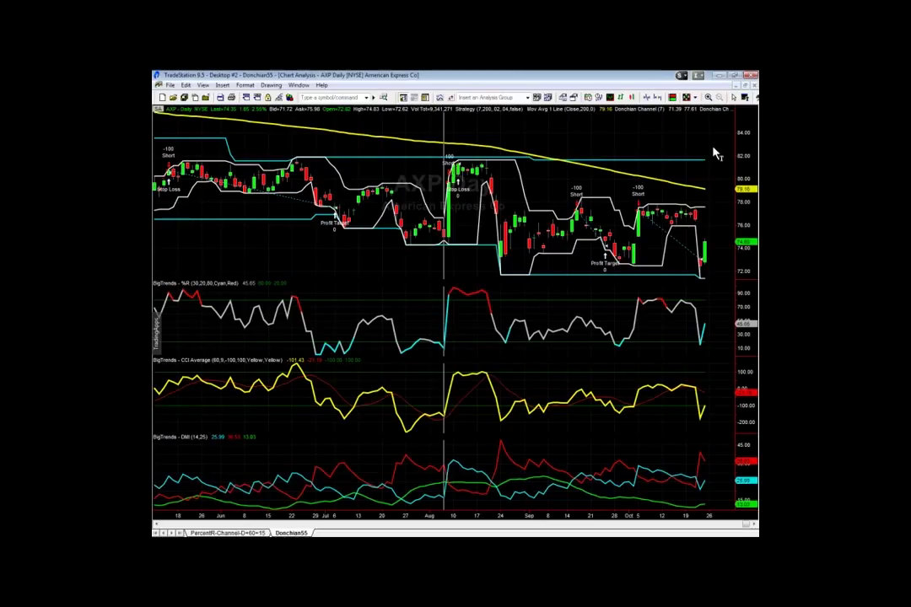
{"action": "left_click", "coordinate": [746, 84]}
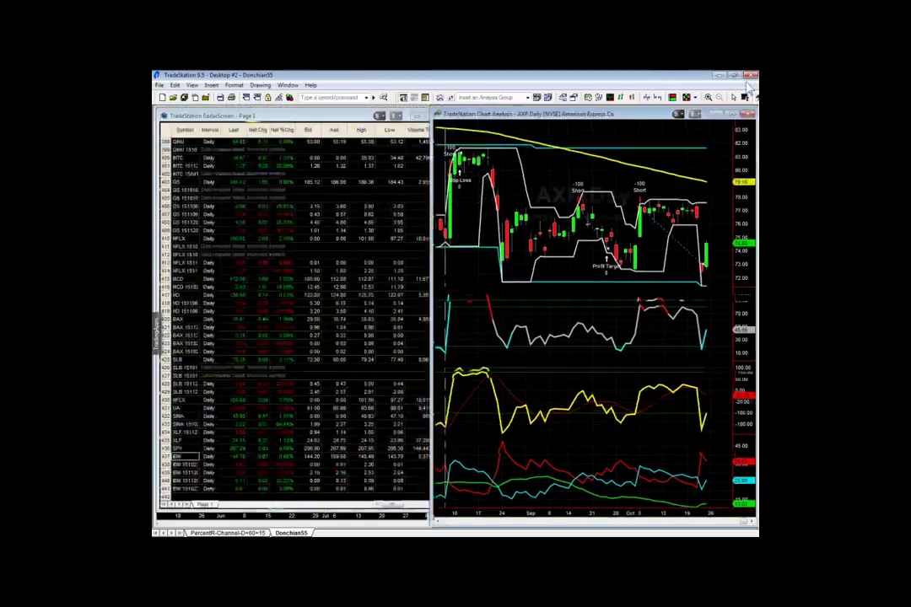
{"action": "left_click", "coordinate": [373, 174]}
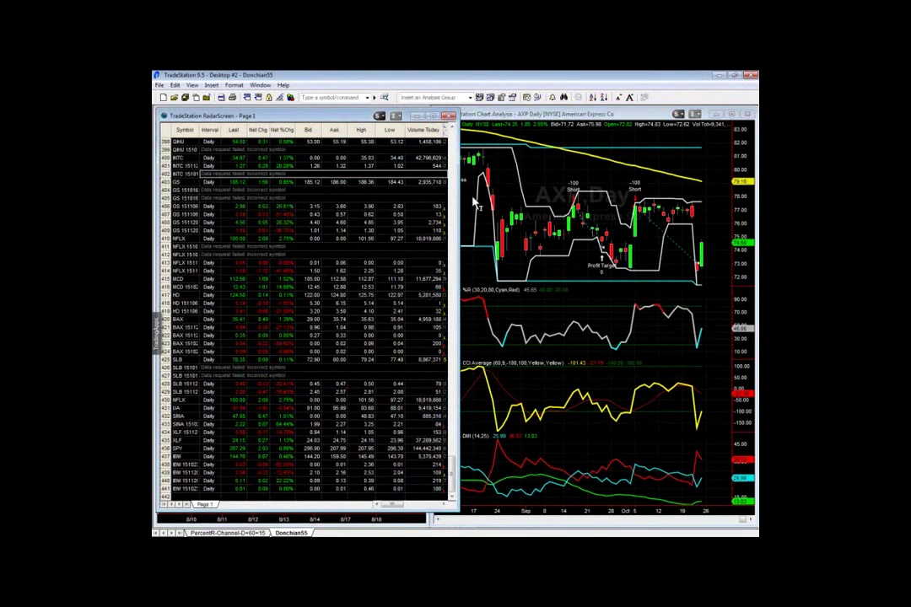
{"action": "left_click", "coordinate": [452, 174]}
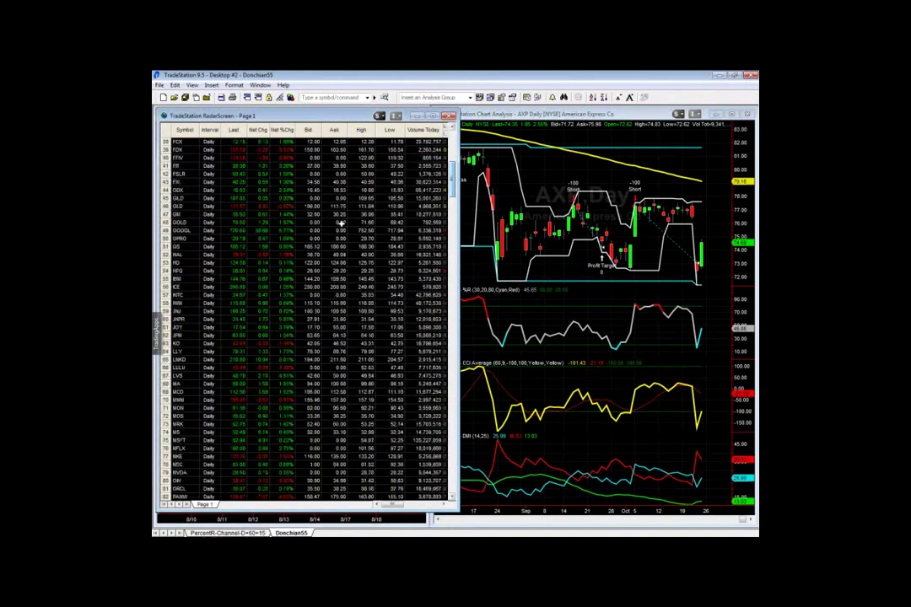
{"action": "scroll", "coordinate": [439, 147], "scroll_direction": "up", "scroll_amount": 12}
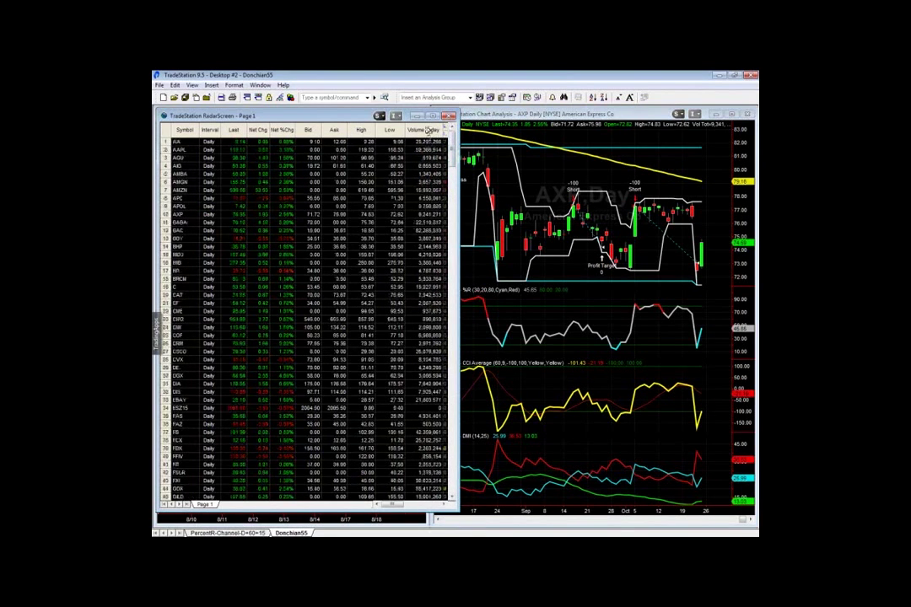
- Sort the RadarScreen symbols by Volume Today from highest to lowest
{"action": "left_click", "coordinate": [427, 130]}
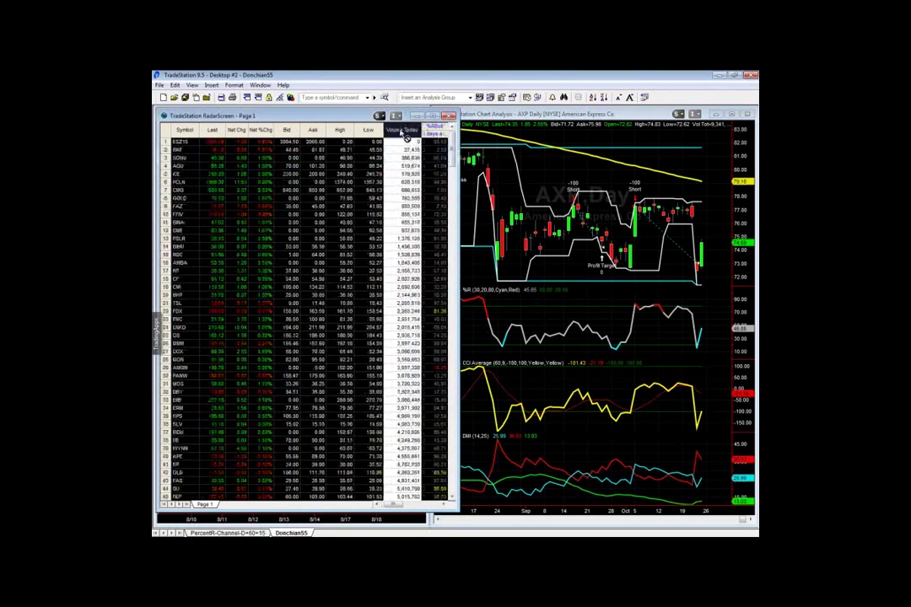
{"action": "left_click", "coordinate": [401, 134]}
{"action": "left_click", "coordinate": [376, 132]}
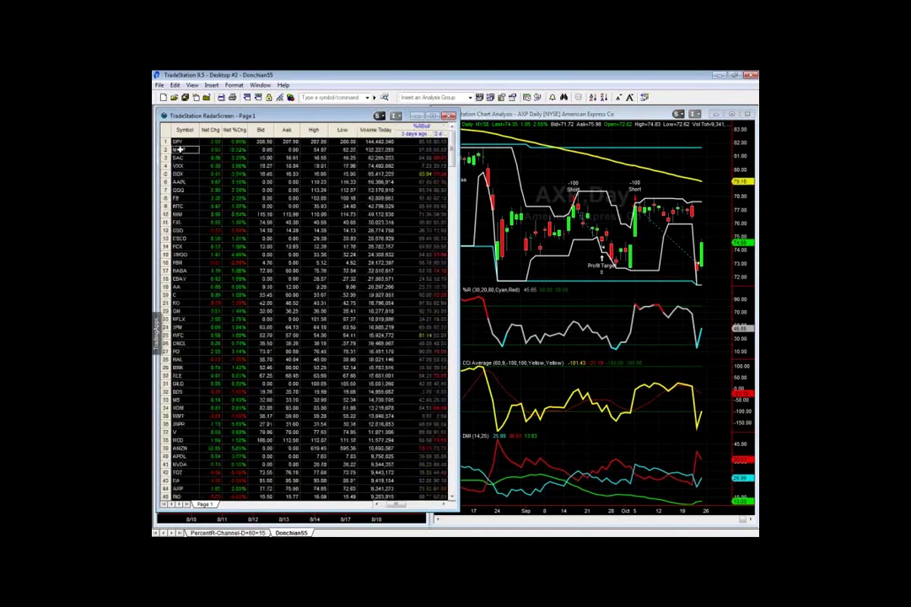
- Load MSFT from the RadarScreen into the linked chart and make the RadarScreen window narrower and taller to fit beside it
{"action": "left_click", "coordinate": [179, 149]}
{"action": "left_click_drag", "start_coordinate": [462, 199], "coordinate": [430, 206]}
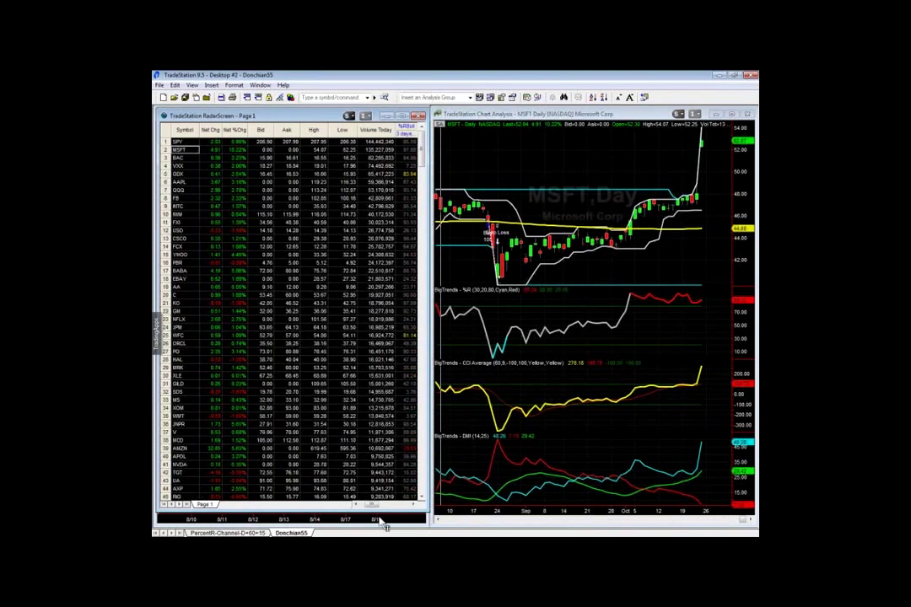
{"action": "left_click_drag", "start_coordinate": [376, 509], "coordinate": [376, 525]}
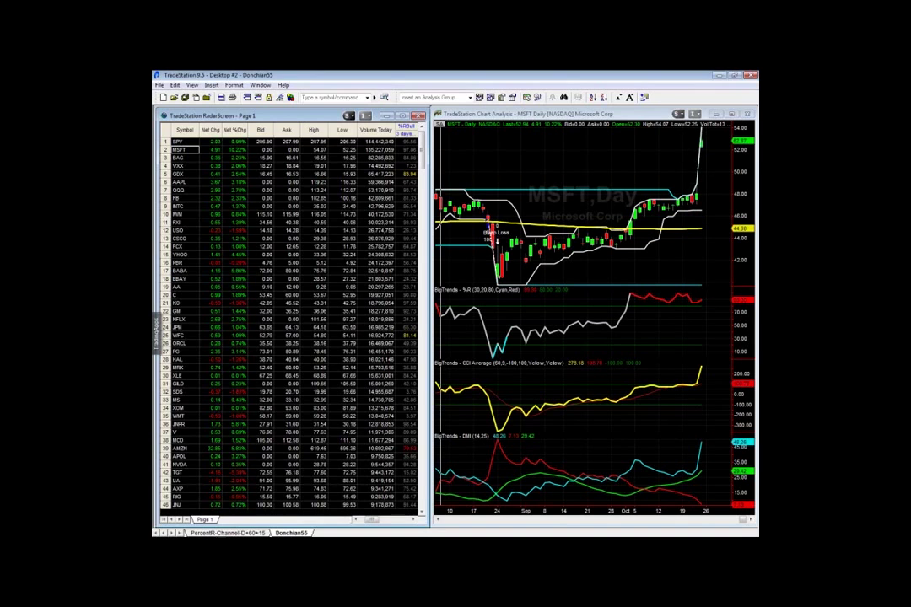
- Bring the MSFT Strategy Performance Report over the workspace, review its equity curve and Performance Summary, and move it away
{"action": "left_click_drag", "start_coordinate": [758, 120], "coordinate": [403, 216]}
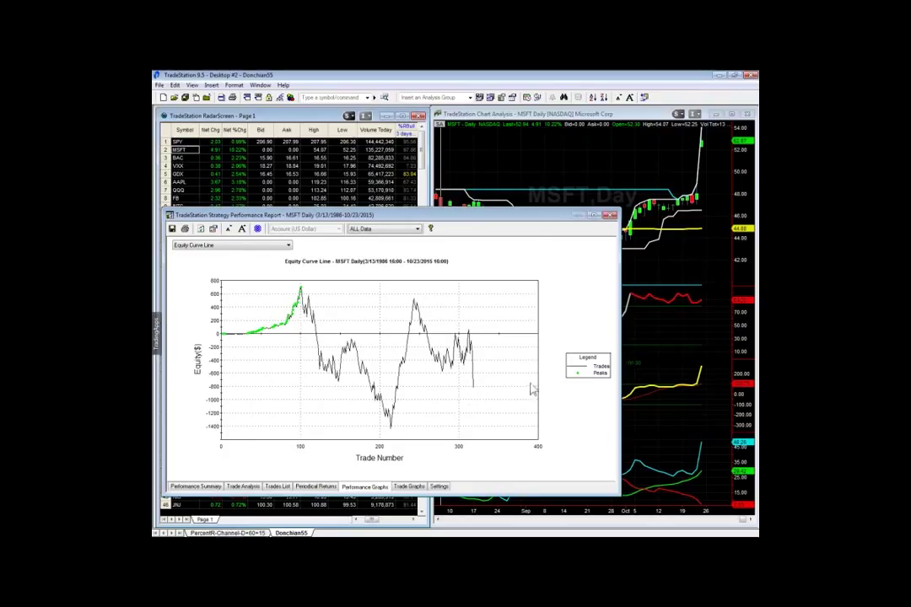
{"action": "left_click", "coordinate": [198, 487]}
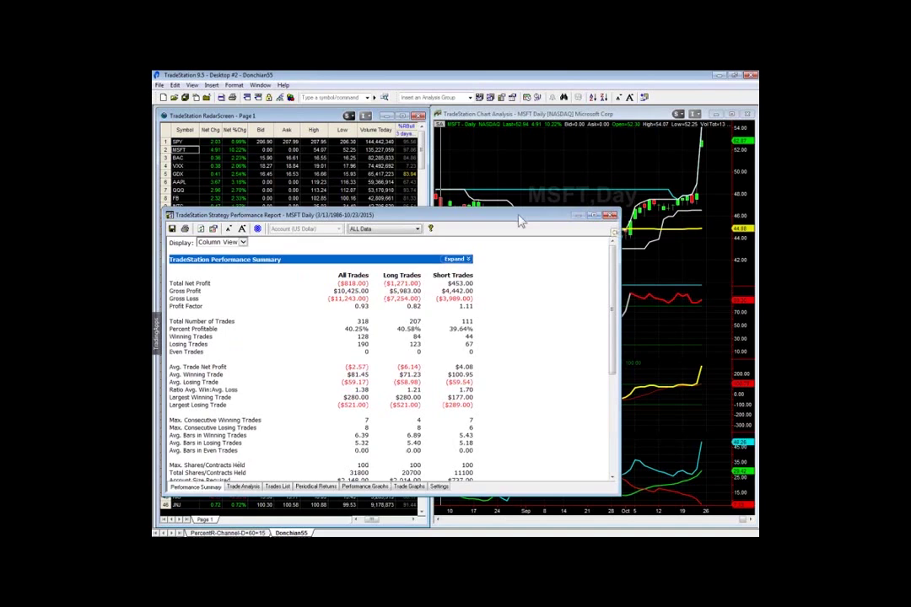
{"action": "left_click_drag", "start_coordinate": [518, 216], "coordinate": [756, 221]}
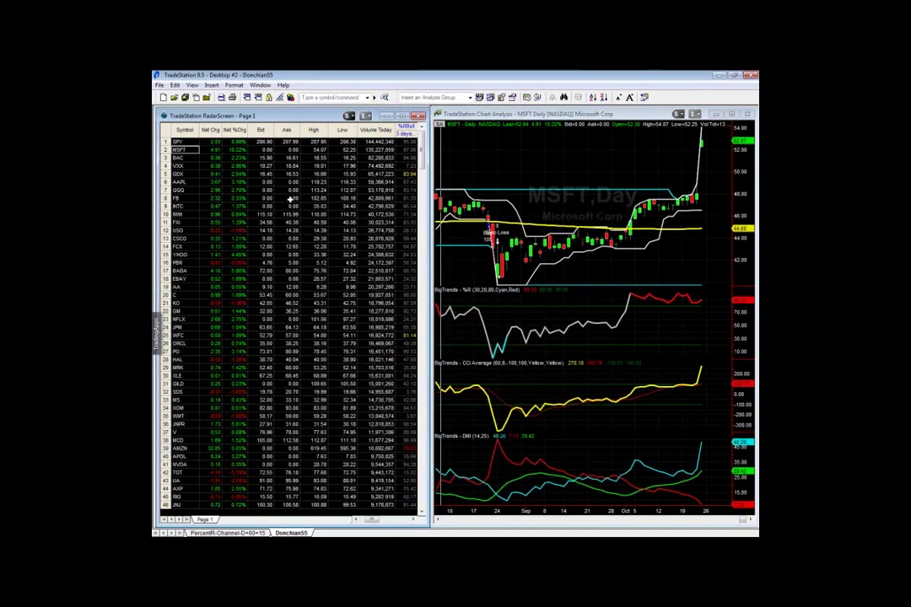
- Load BAC into the linked chart and review its latest short trade, equity curve and Performance Summary
{"action": "left_click", "coordinate": [177, 158]}
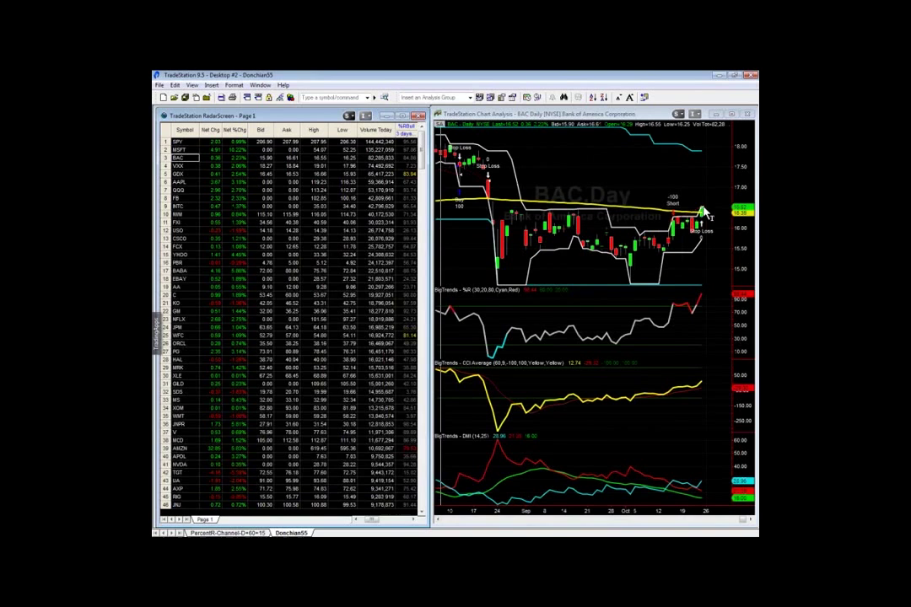
{"action": "left_click", "coordinate": [676, 226]}
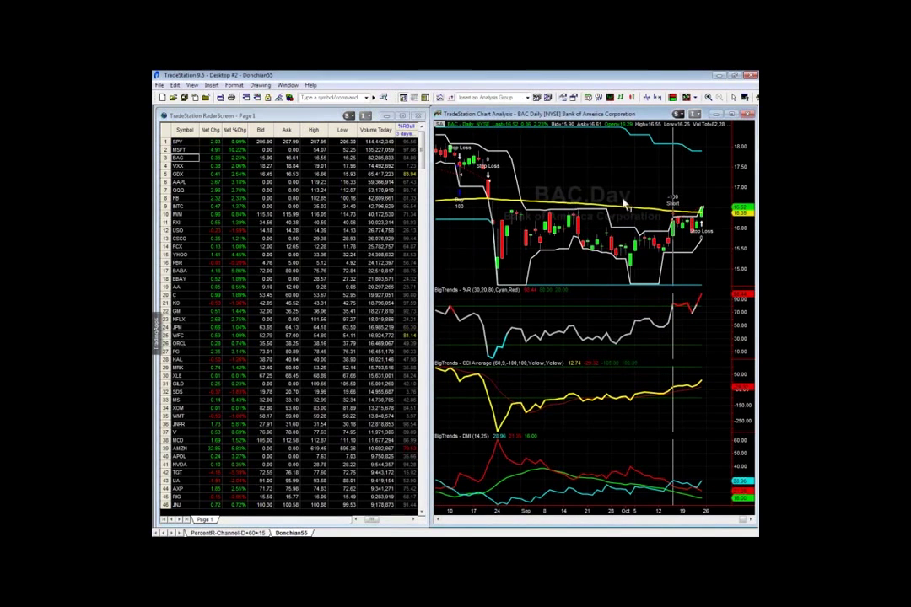
{"action": "mouse_move", "coordinate": [680, 233]}
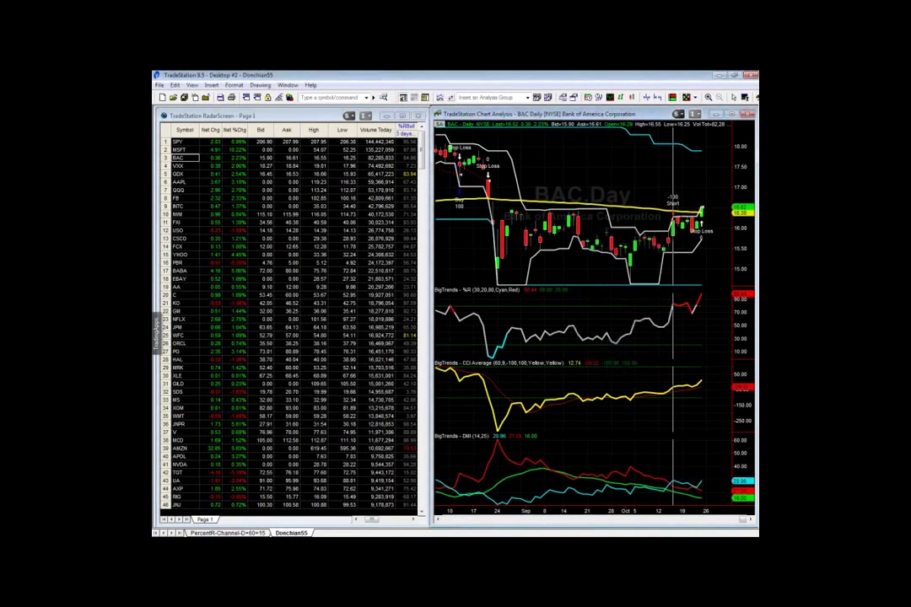
{"action": "left_click_drag", "start_coordinate": [758, 173], "coordinate": [358, 246]}
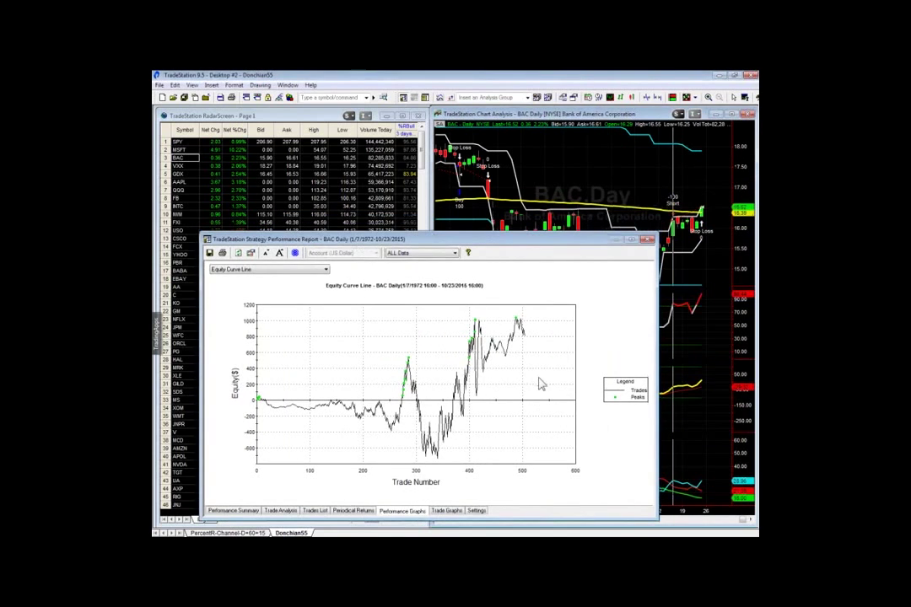
{"action": "left_click", "coordinate": [232, 510]}
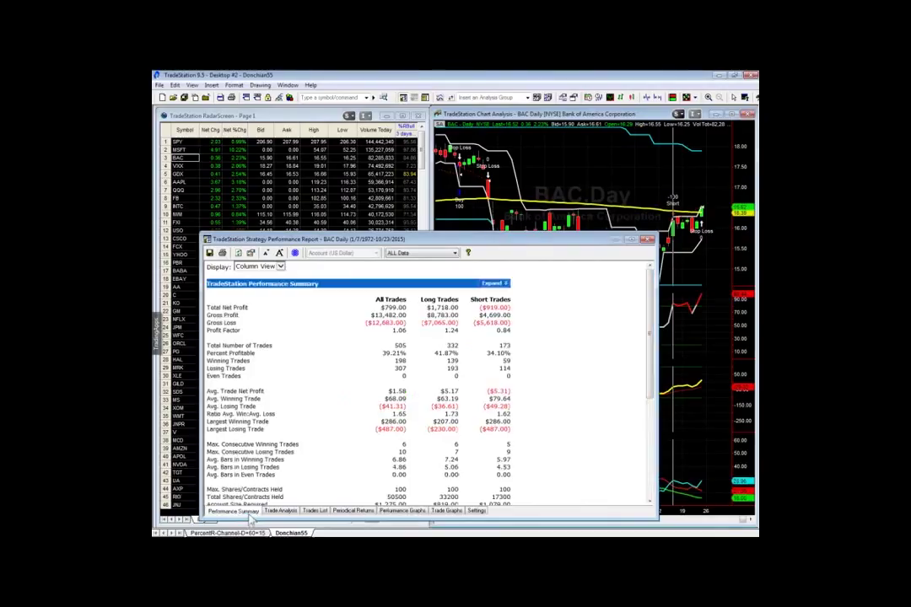
- Change the chart's symbol to XLF so the performance report recalculates for it
{"action": "left_click", "coordinate": [588, 175]}
{"action": "type", "text": "al"}
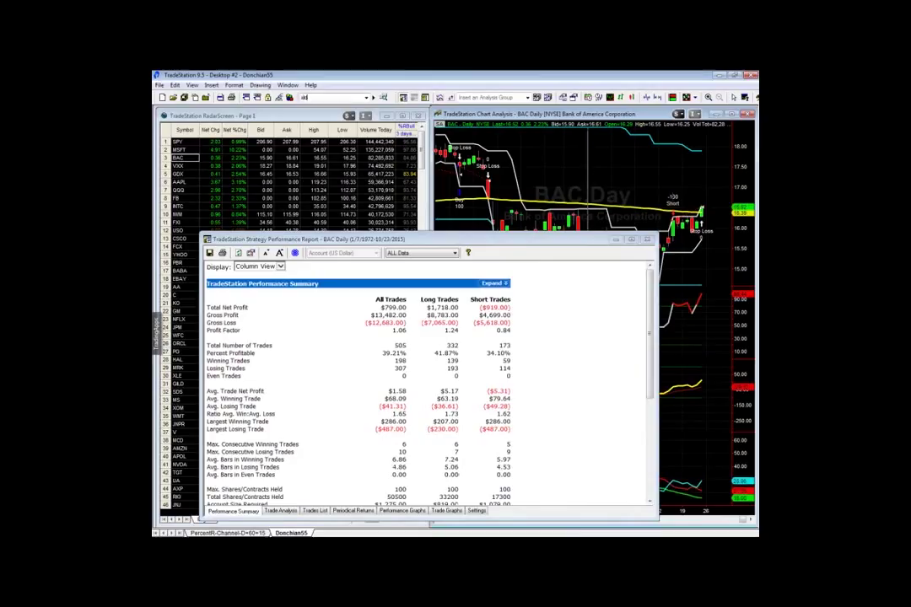
{"action": "type", "text": "XLF"}
{"action": "key", "text": "Return"}
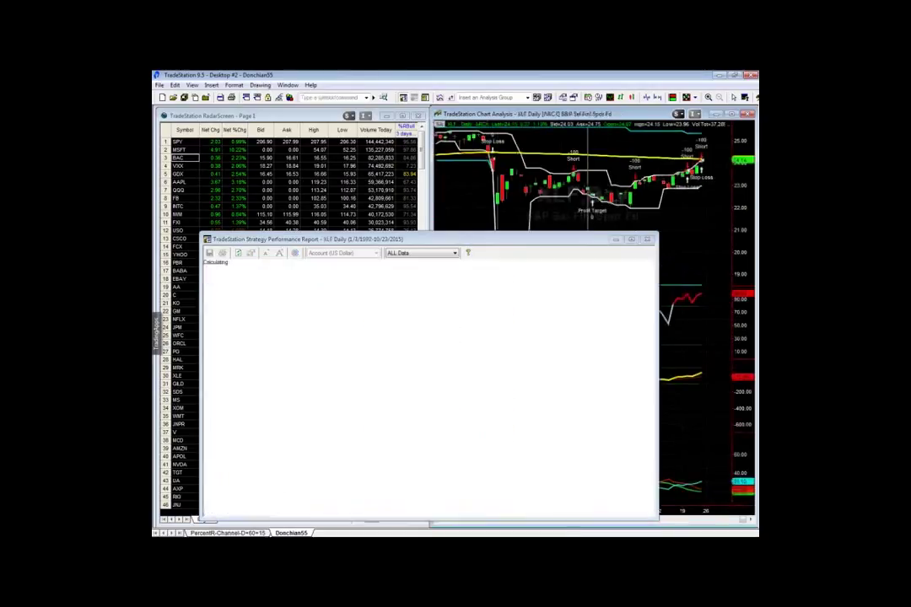
- Review XLF's short-trade net profit and Equity Curve Line in the performance report, and move the report off the workspace
{"action": "mouse_move", "coordinate": [511, 314]}
{"action": "left_mouse_down"}
{"action": "mouse_move", "coordinate": [485, 308]}
{"action": "mouse_move", "coordinate": [502, 308]}
{"action": "left_mouse_up"}
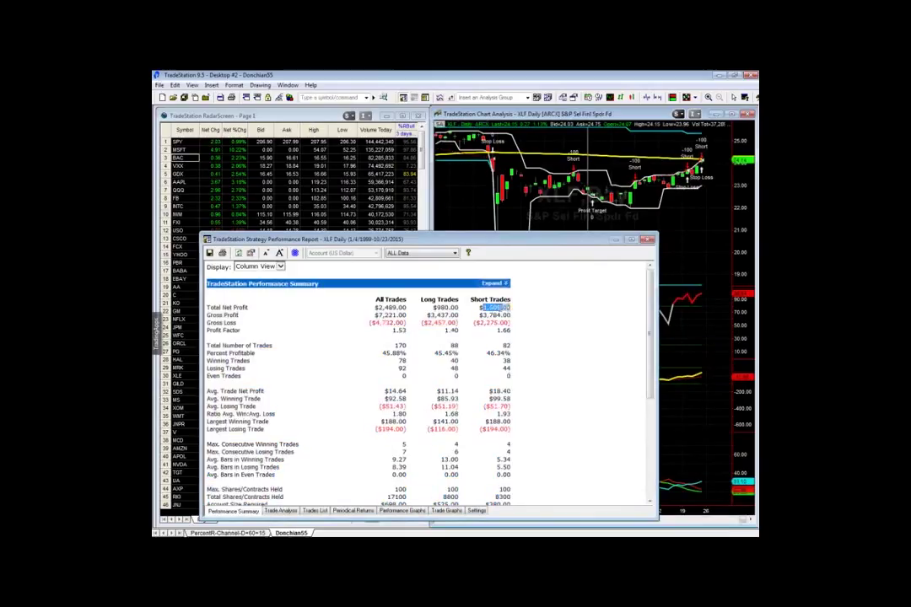
{"action": "left_click", "coordinate": [403, 512]}
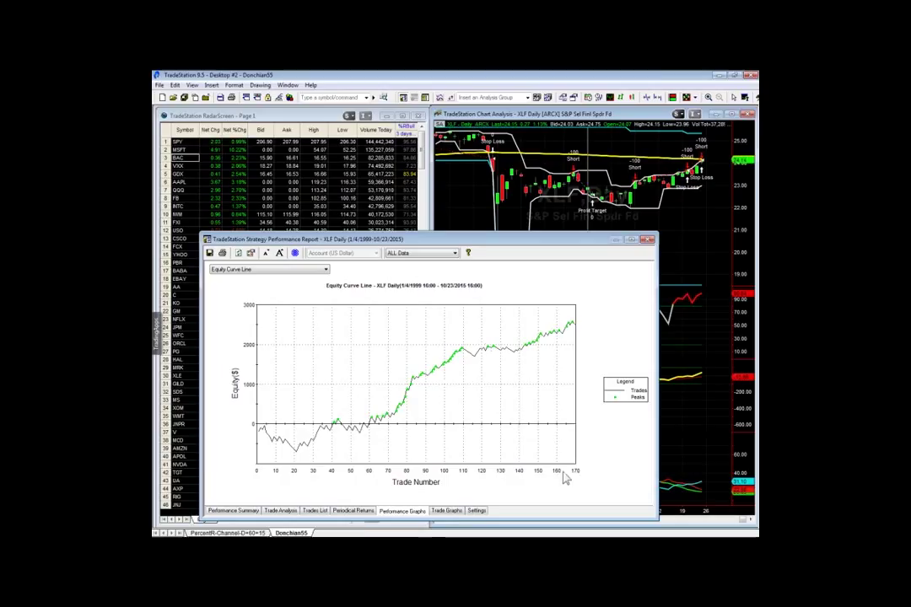
{"action": "left_click", "coordinate": [227, 511]}
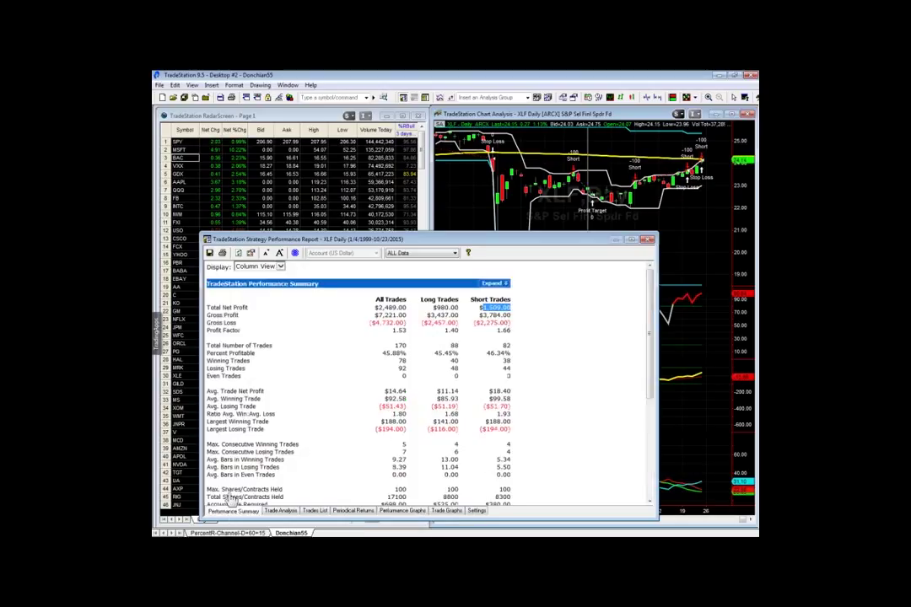
{"action": "left_click", "coordinate": [500, 312]}
{"action": "left_click_drag", "start_coordinate": [571, 241], "coordinate": [910, 160]}
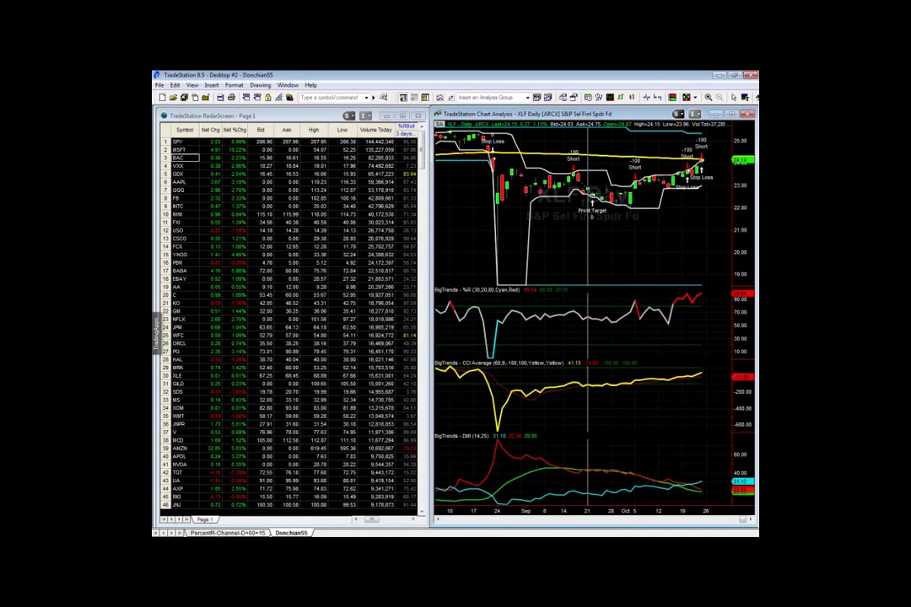
- Chart the symbol DIA and follow it with ACN to check their recent strategy signals
{"action": "type", "text": "dia"}
{"action": "key", "text": "Return"}
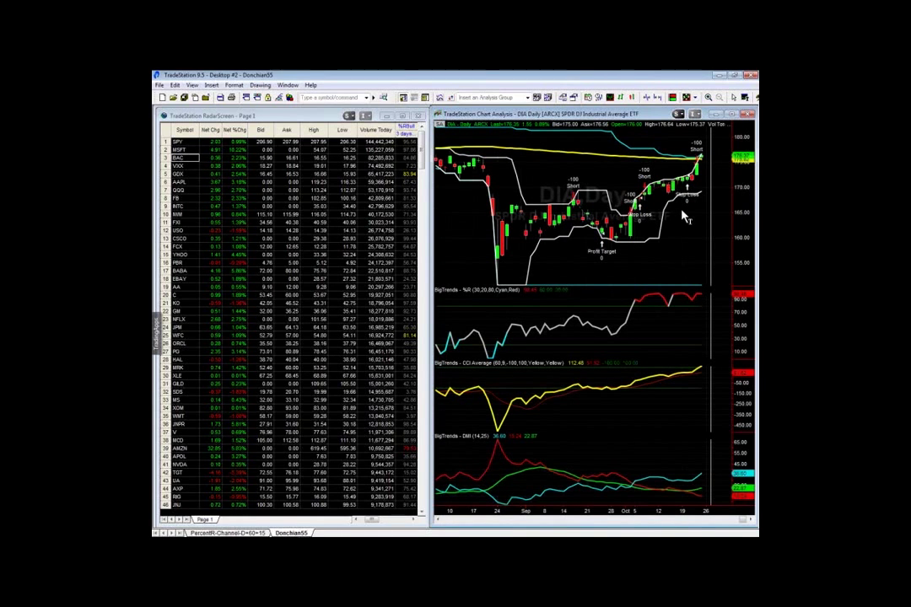
{"action": "type", "text": "acn"}
{"action": "key", "text": "Return"}
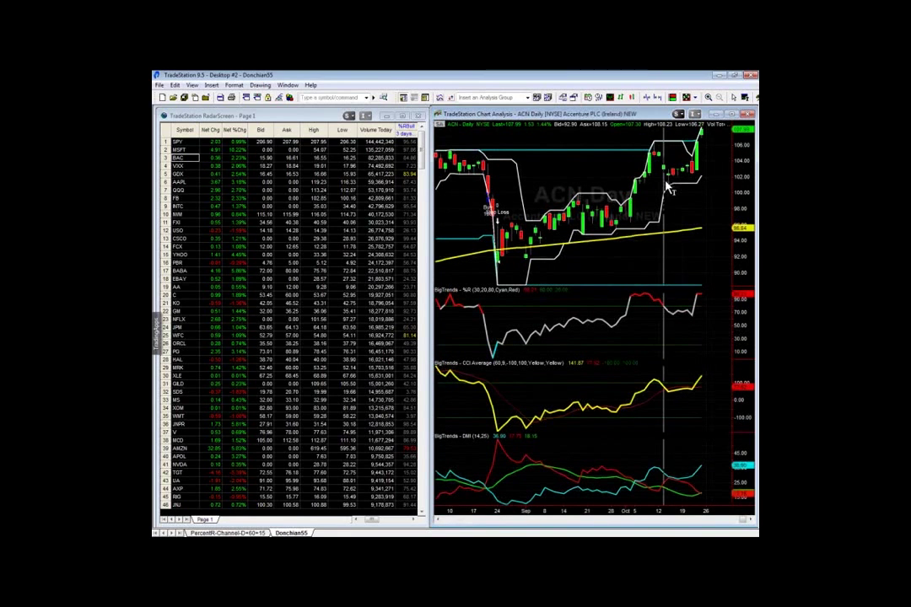
- Load GDX into the linked chart and review its Equity Curve Line in the strategy performance report
{"action": "mouse_move", "coordinate": [669, 187]}
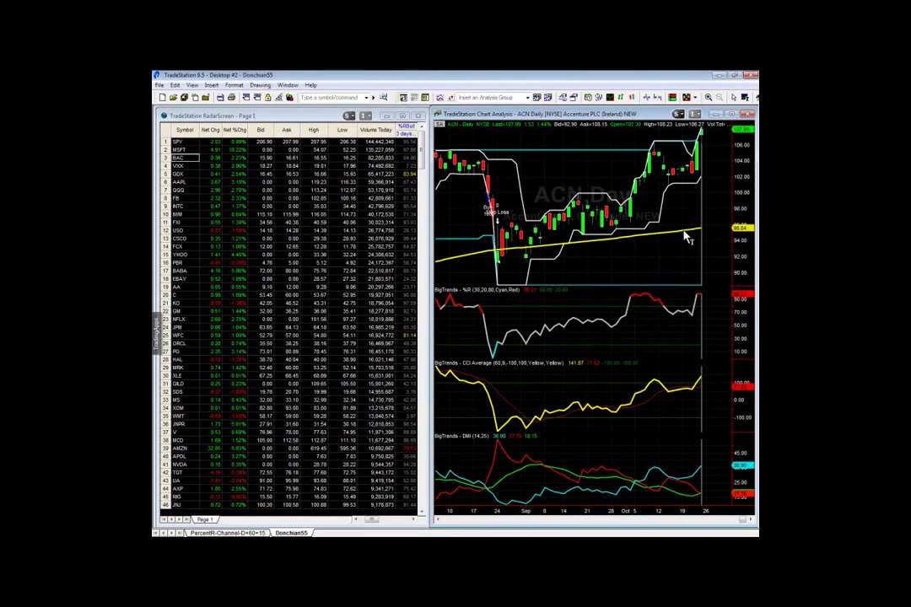
{"action": "left_click", "coordinate": [187, 175]}
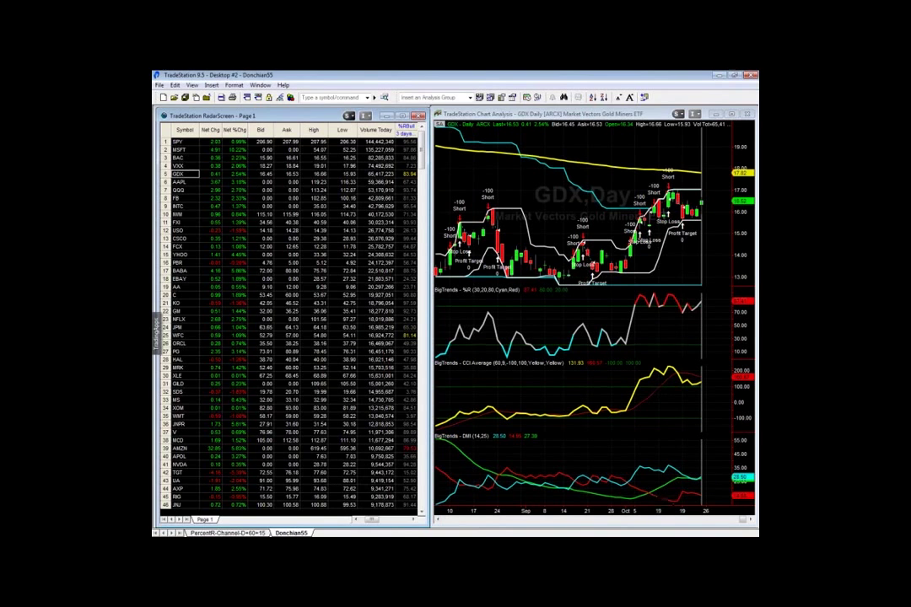
{"action": "left_click_drag", "start_coordinate": [758, 171], "coordinate": [560, 183]}
{"action": "left_click", "coordinate": [456, 452]}
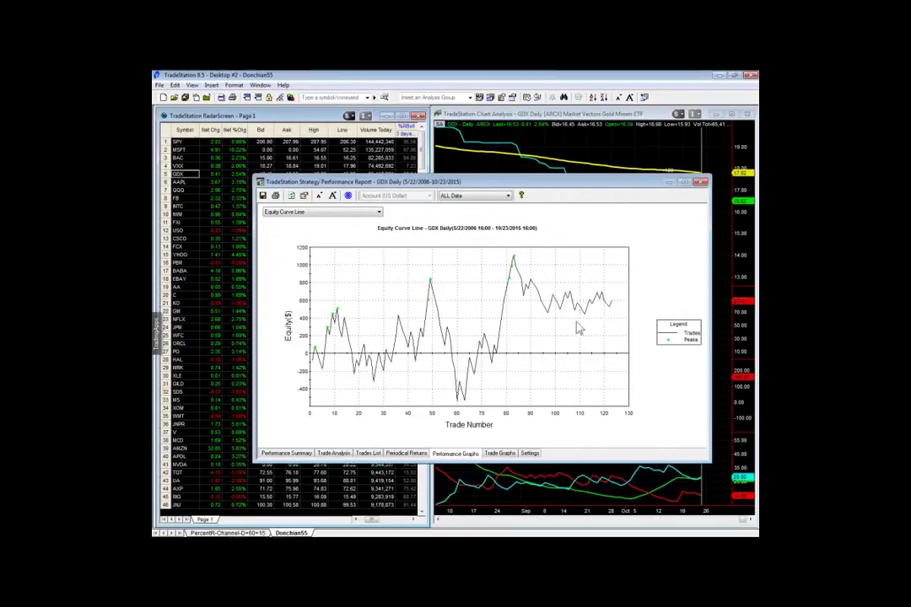
- Load AAPL, review its equity curve and short-trade net profit in the performance report, and move the report off the workspace
{"action": "left_click", "coordinate": [180, 183]}
{"action": "left_click_drag", "start_coordinate": [580, 181], "coordinate": [490, 259]}
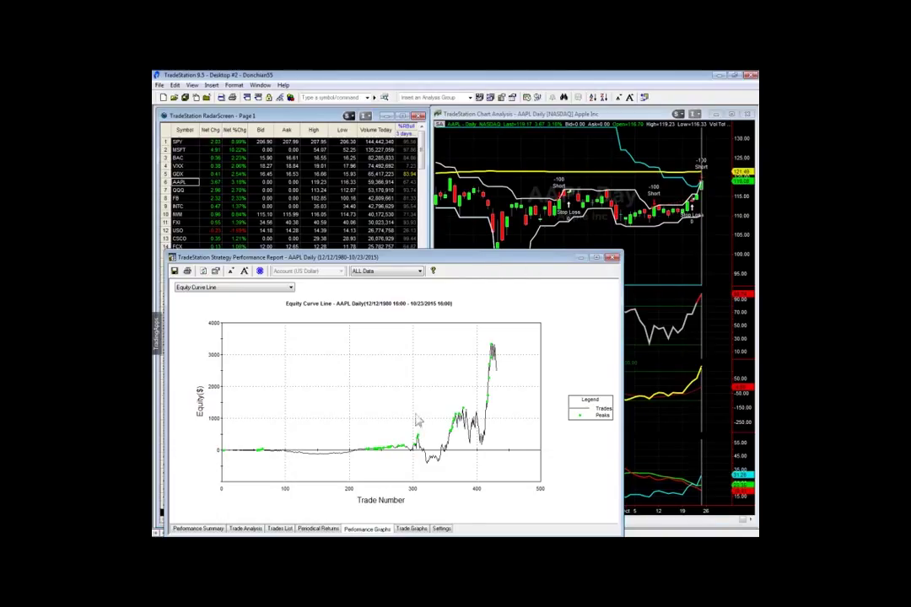
{"action": "left_click", "coordinate": [199, 529]}
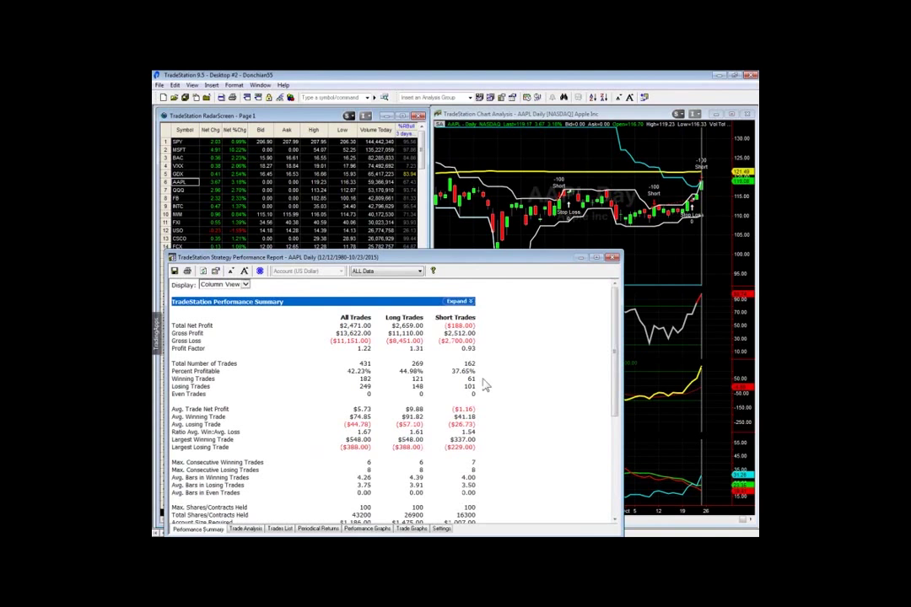
{"action": "left_click_drag", "start_coordinate": [477, 326], "coordinate": [447, 327]}
{"action": "left_click_drag", "start_coordinate": [475, 258], "coordinate": [758, 258]}
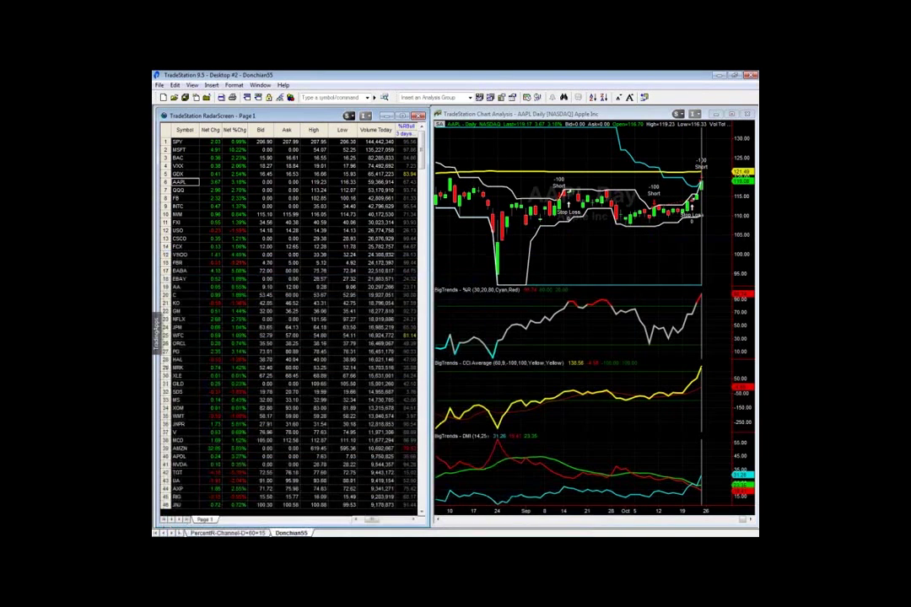
- Maximize the AAPL chart and adjust its bar spacing to examine the earlier trades and the latest short entry
{"action": "left_click", "coordinate": [693, 492]}
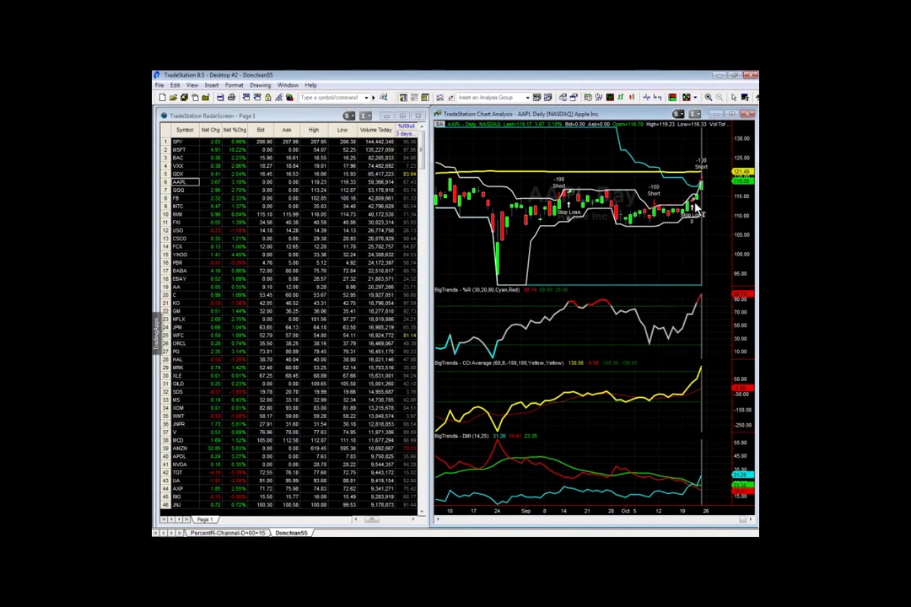
{"action": "left_click", "coordinate": [732, 115]}
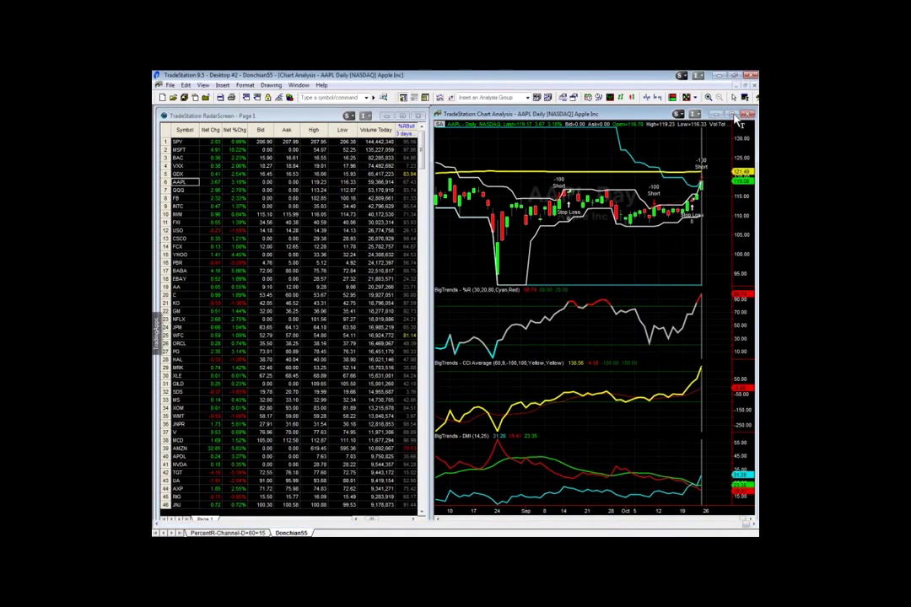
{"action": "key", "text": "Down"}
{"action": "key", "text": "Down"}
{"action": "key", "text": "Down"}
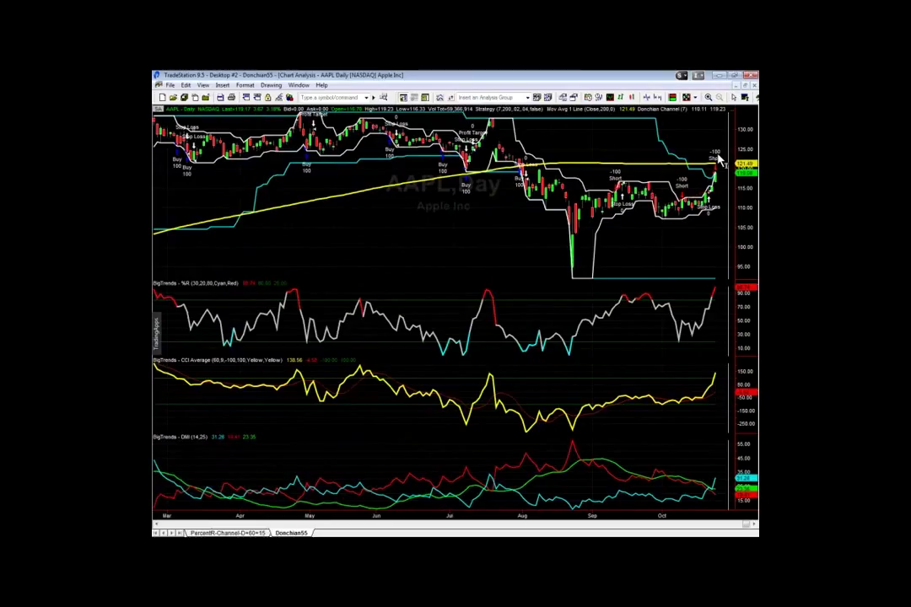
{"action": "key", "text": "Up"}
{"action": "key", "text": "Up"}
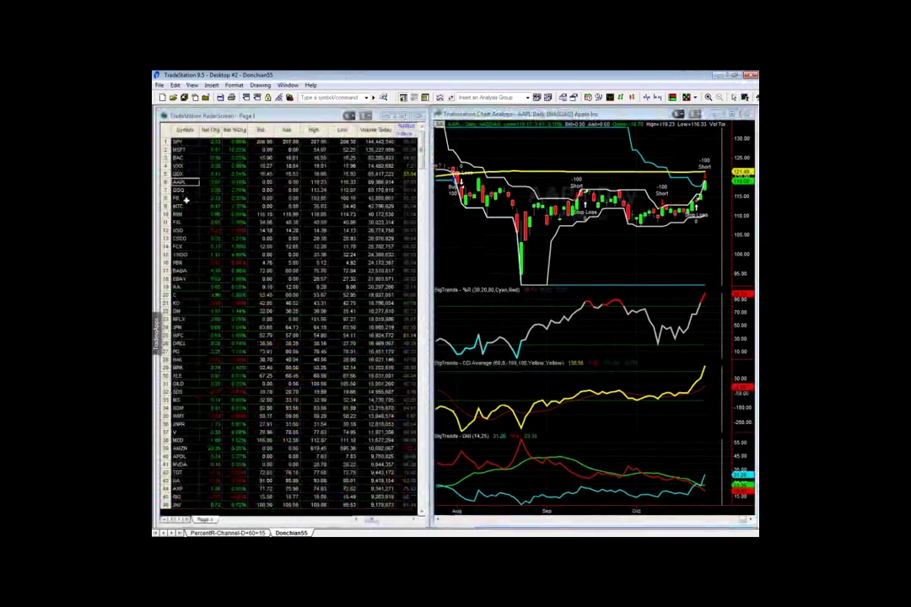
- Load FB into the linked chart and inspect the bar of its latest buy entry
{"action": "left_click", "coordinate": [187, 200]}
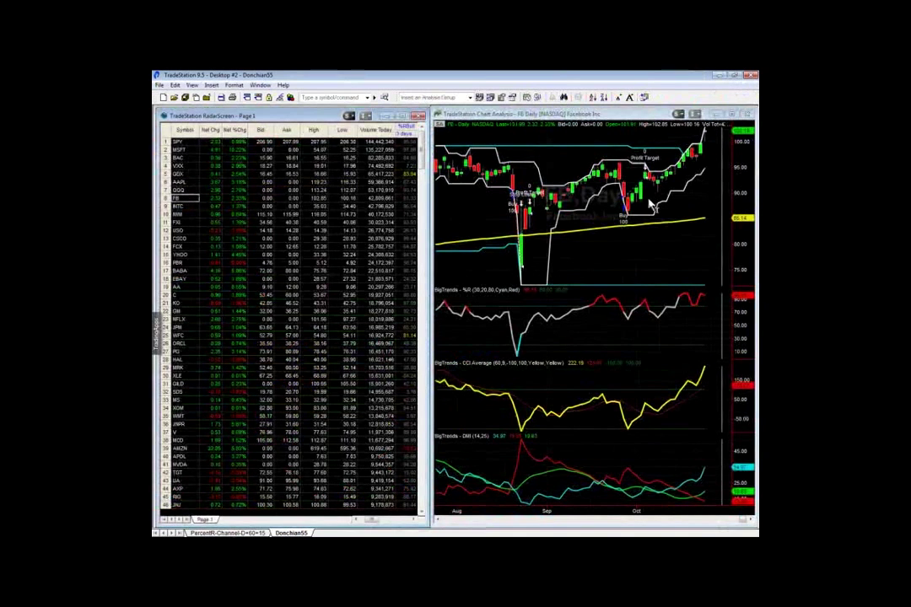
{"action": "left_click", "coordinate": [624, 204]}
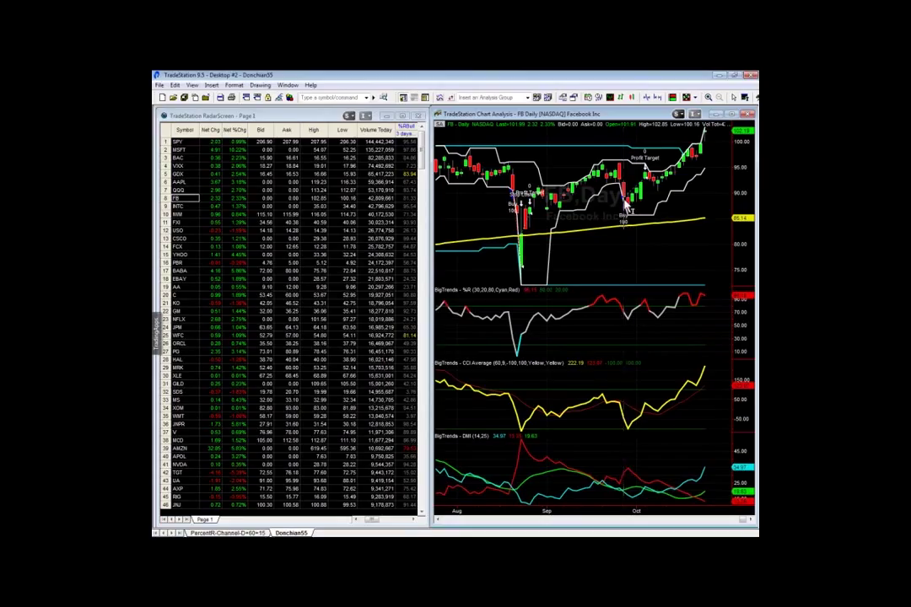
{"action": "mouse_move", "coordinate": [626, 206]}
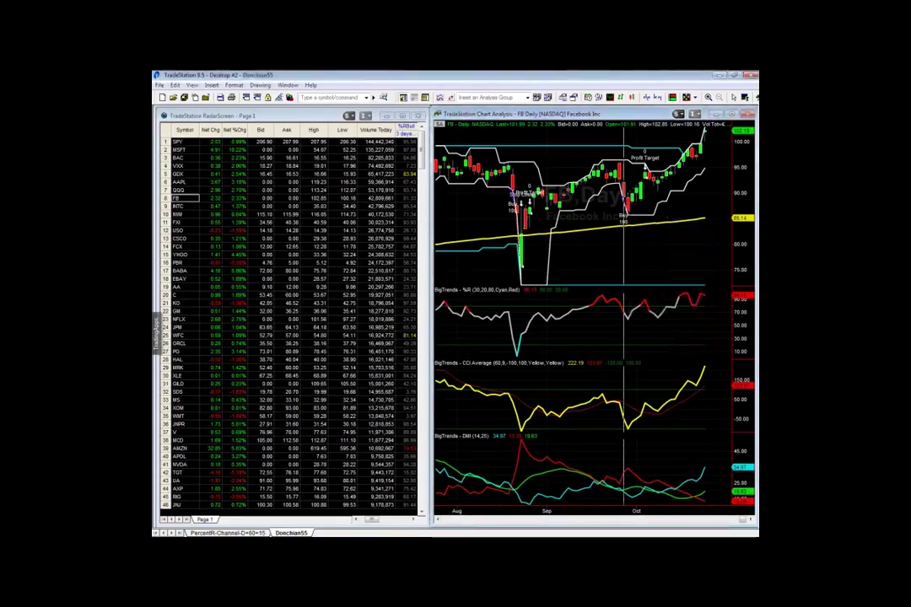
- Review FB's Performance Summary and Equity Curve Line, close the report, and inspect the bars around the October profit-target exit
{"action": "left_click_drag", "start_coordinate": [758, 185], "coordinate": [361, 159]}
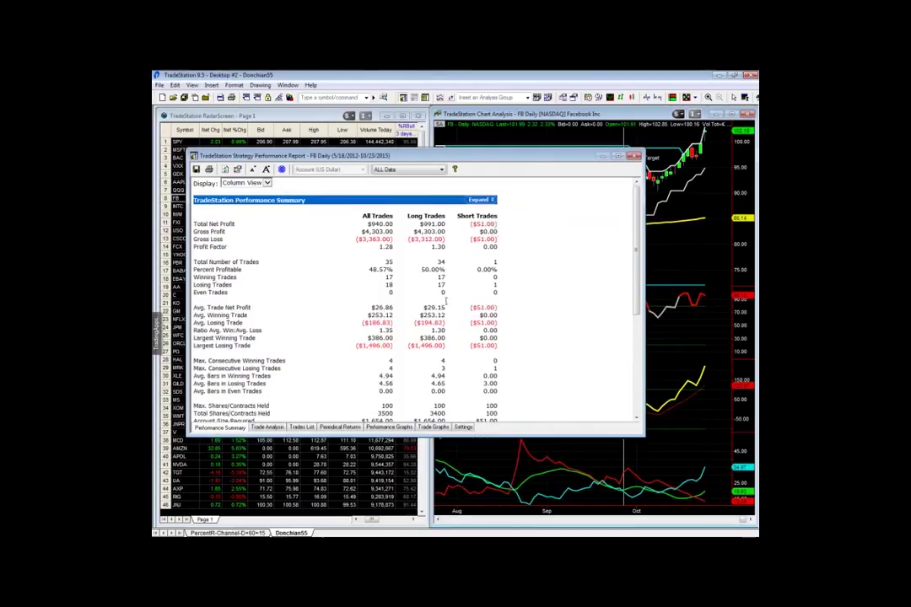
{"action": "left_click", "coordinate": [389, 427]}
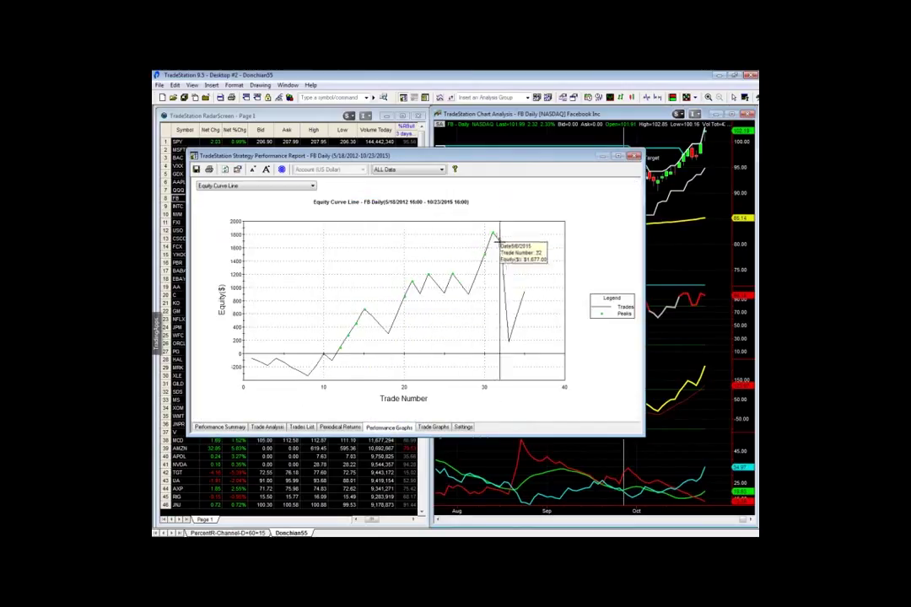
{"action": "left_click", "coordinate": [635, 159]}
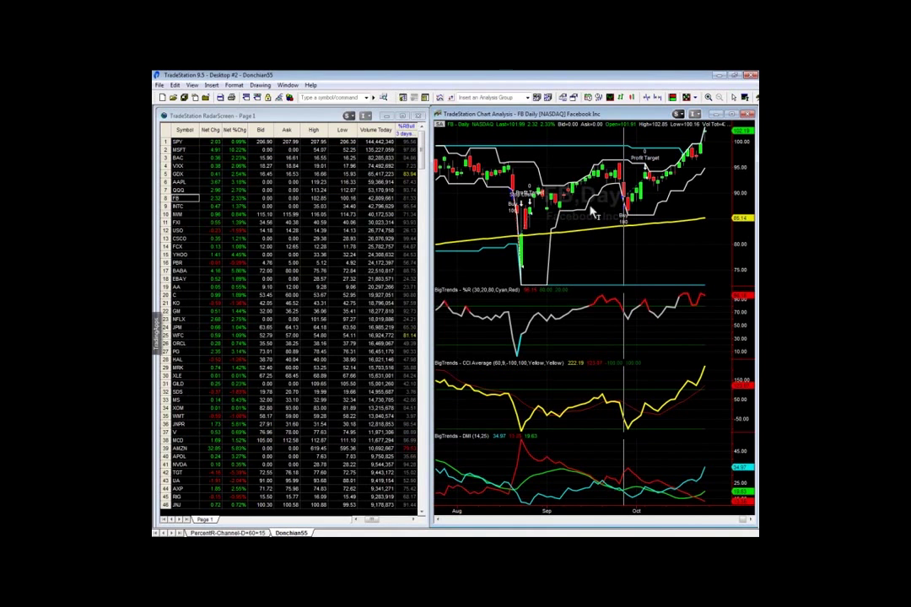
{"action": "mouse_move", "coordinate": [516, 206]}
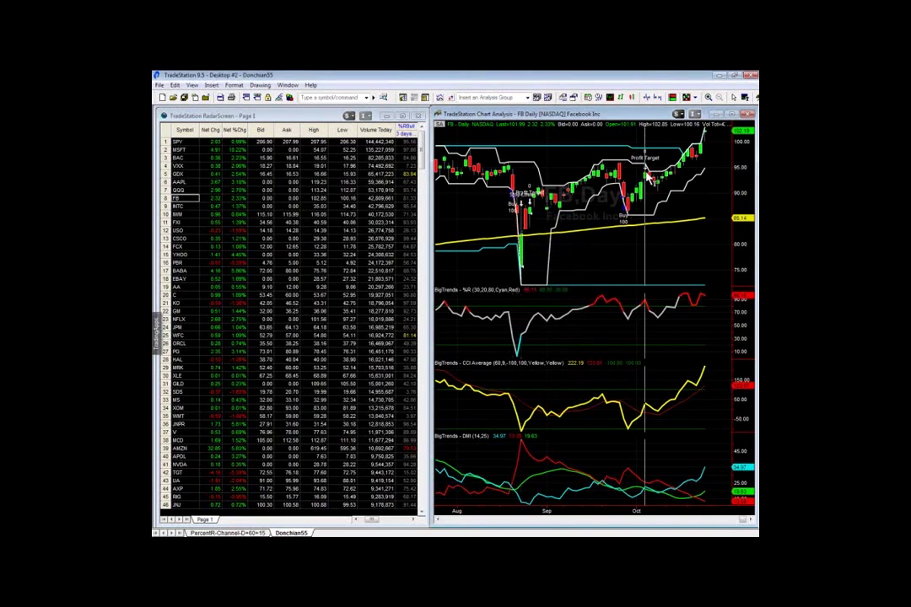
{"action": "mouse_move", "coordinate": [648, 175]}
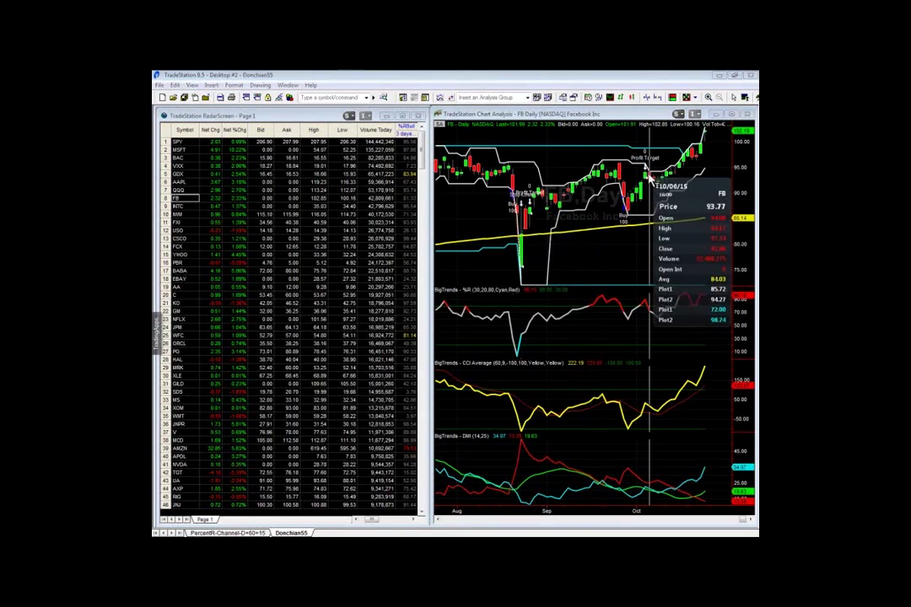
{"action": "mouse_move", "coordinate": [624, 205]}
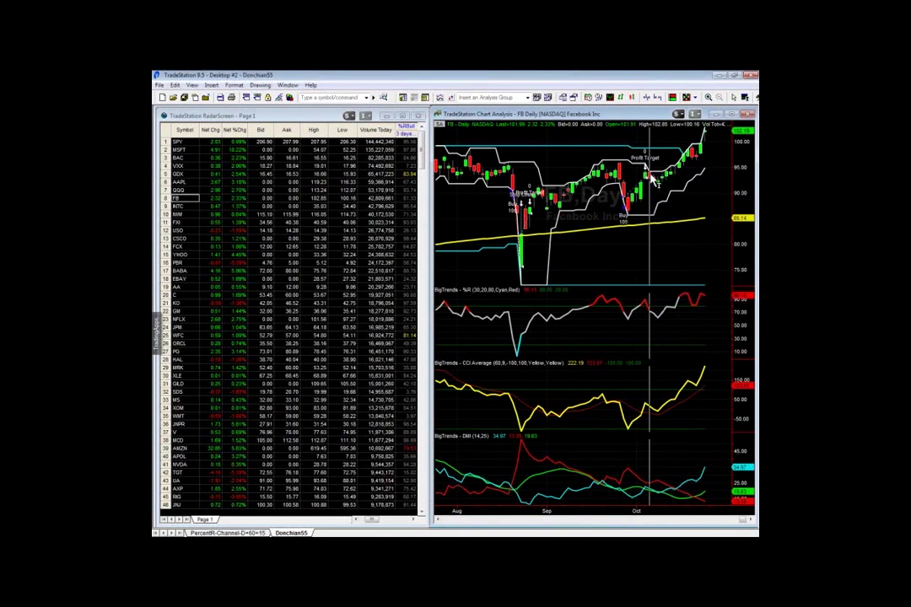
- Load IWM and review its 10/07/15 short entry, Equity Curve Line and Performance Summary, closing the performance report when done
{"action": "left_click", "coordinate": [187, 215]}
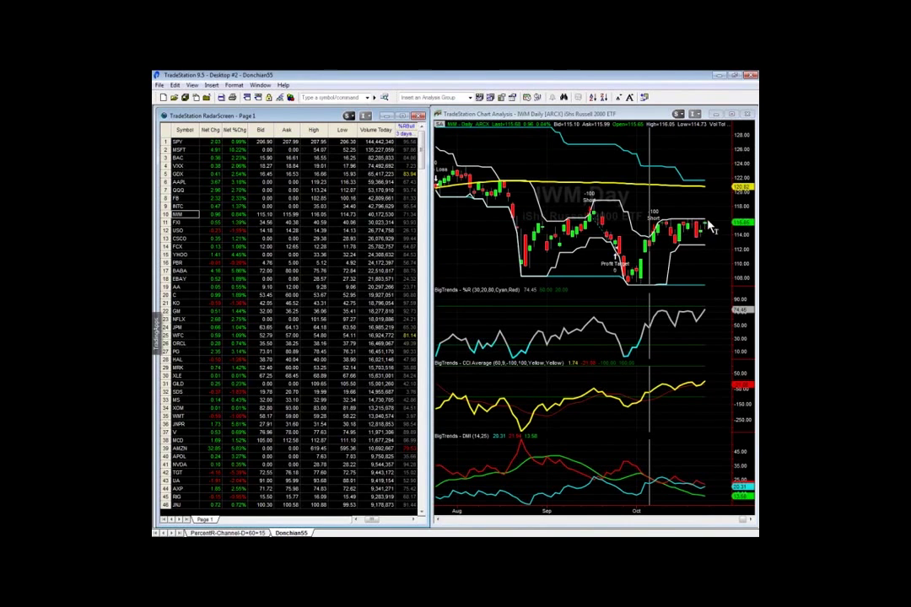
{"action": "left_click", "coordinate": [655, 236]}
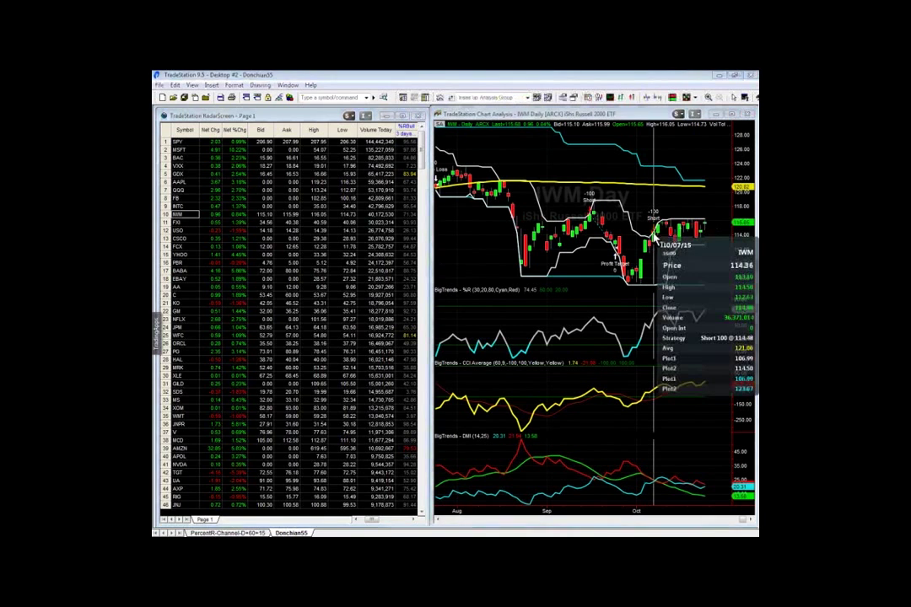
{"action": "left_click", "coordinate": [192, 85]}
{"action": "left_click", "coordinate": [224, 280]}
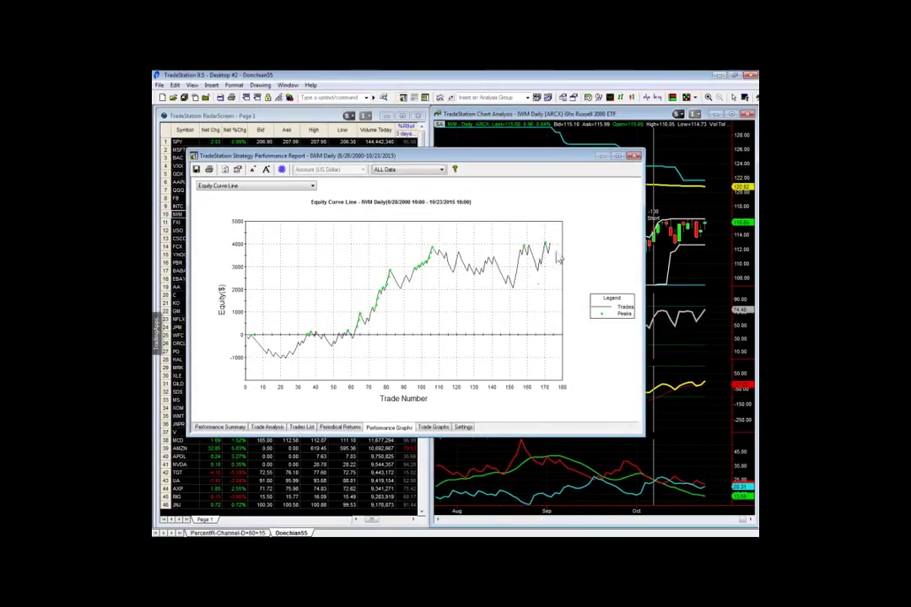
{"action": "mouse_move", "coordinate": [544, 248]}
{"action": "left_click", "coordinate": [220, 427]}
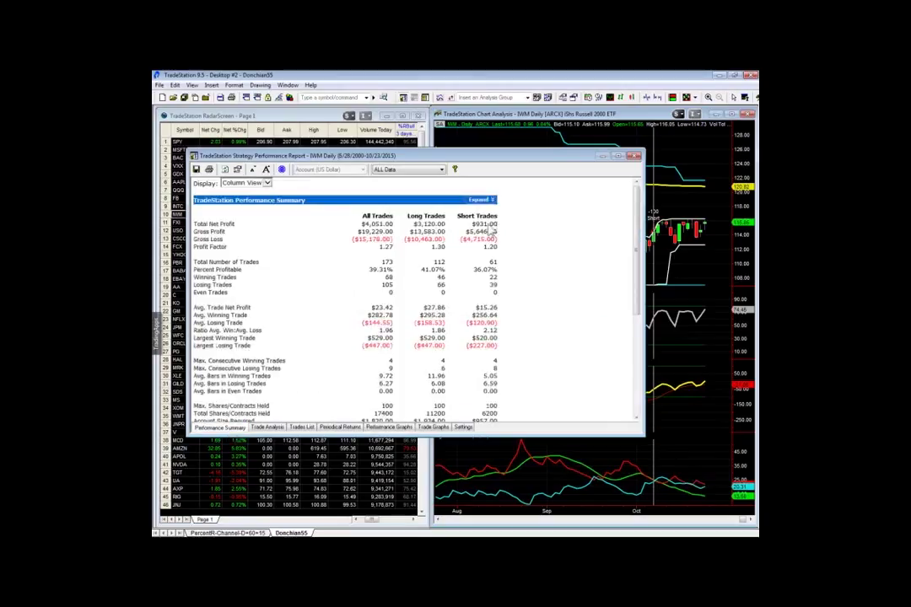
{"action": "left_click", "coordinate": [634, 156]}
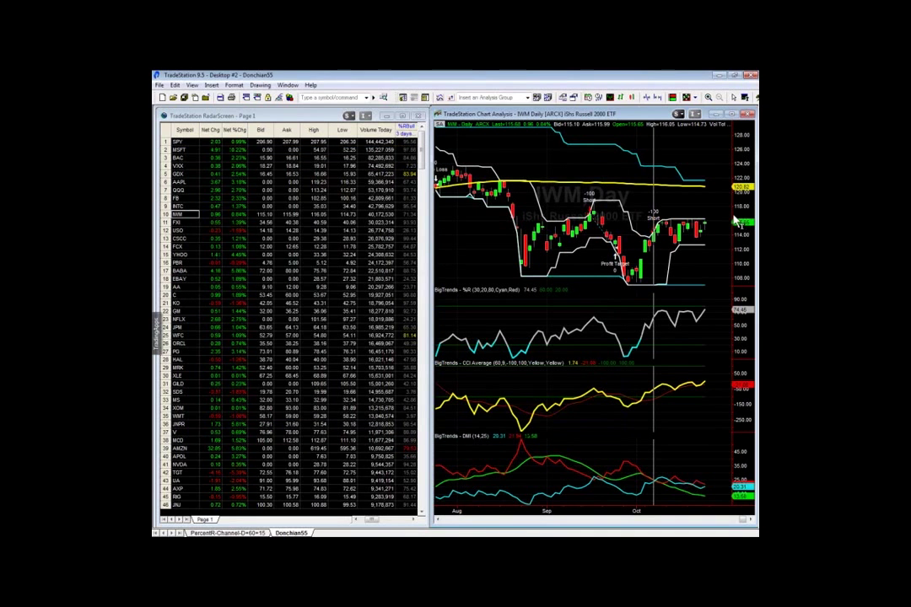
- Maximize the IWM chart and load the November 2015 put option IWM 151120P116 to check its bid and ask
{"action": "mouse_move", "coordinate": [615, 253]}
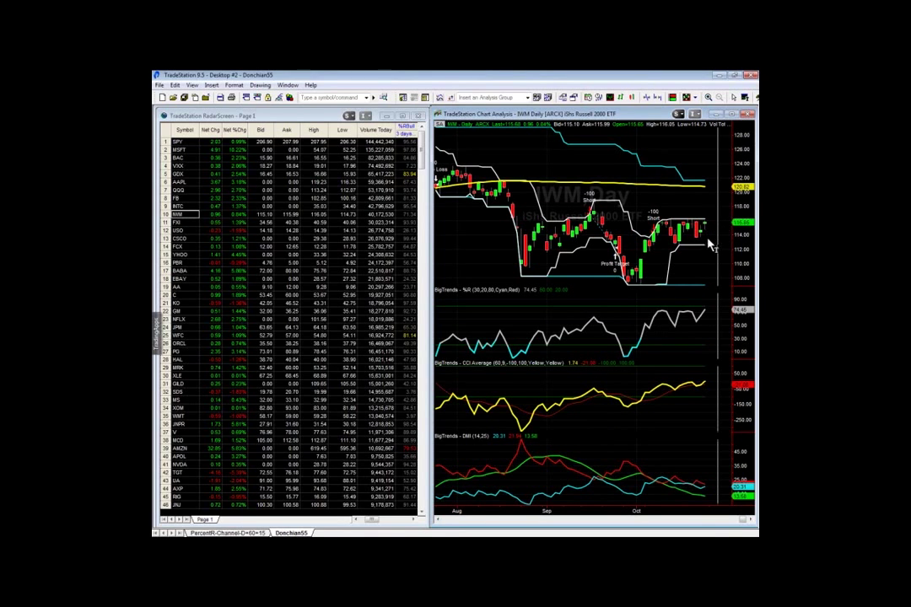
{"action": "mouse_move", "coordinate": [708, 252]}
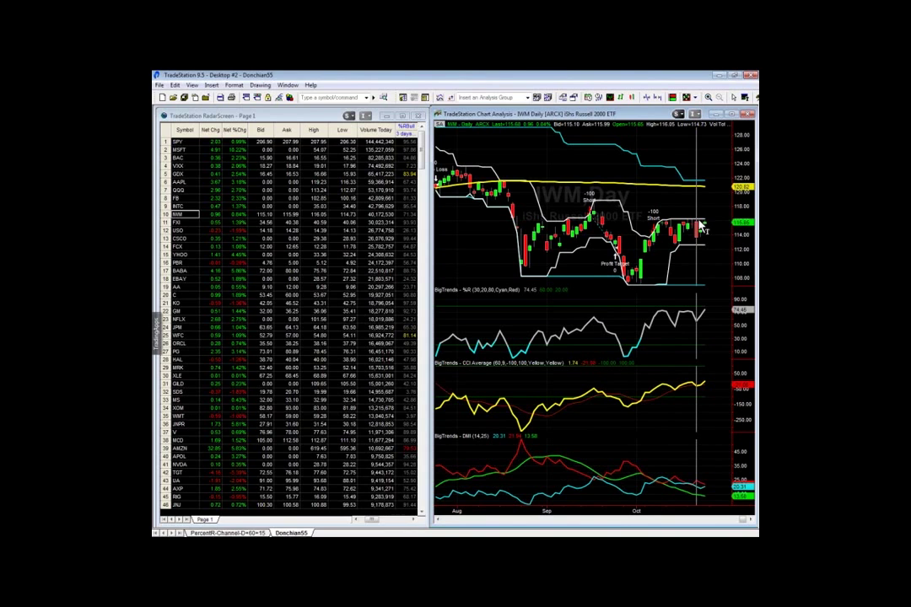
{"action": "left_click", "coordinate": [731, 116]}
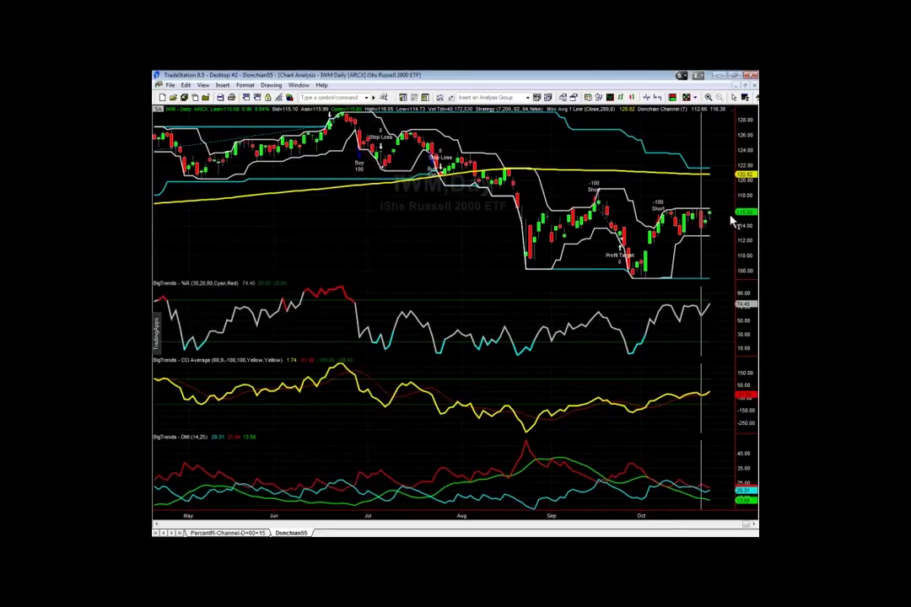
{"action": "type", "text": "iwm 151130pp116"}
{"action": "key", "text": "Return"}
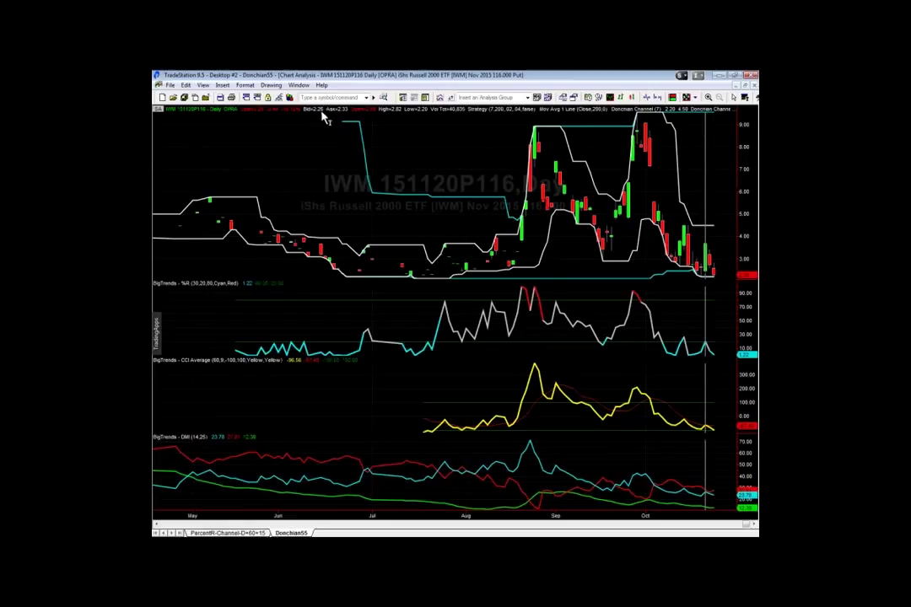
{"action": "mouse_move", "coordinate": [323, 118]}
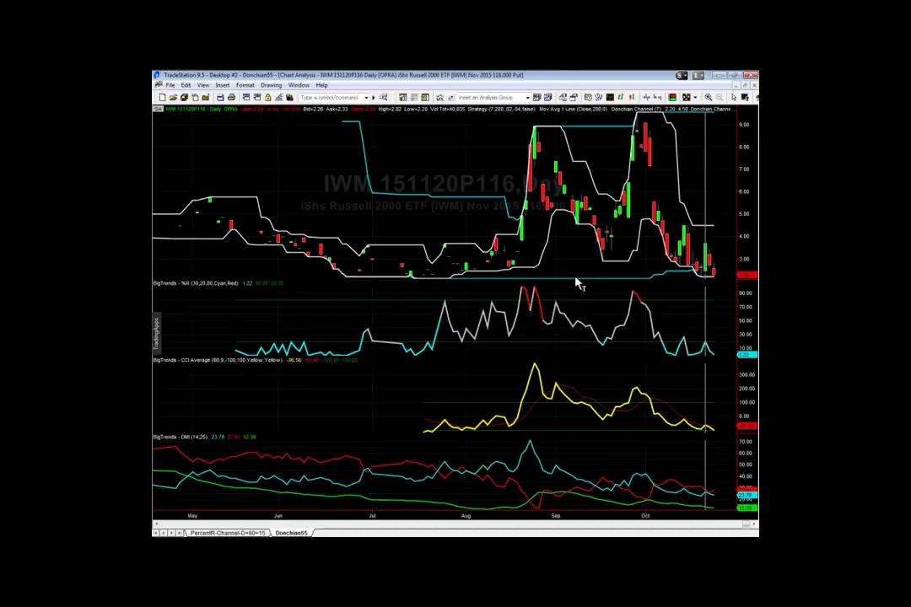
- Change the chart to the 118-strike November put, IWM 151120P118, and check its quote
{"action": "left_click", "coordinate": [340, 98]}
{"action": "type", "text": "iwm"}
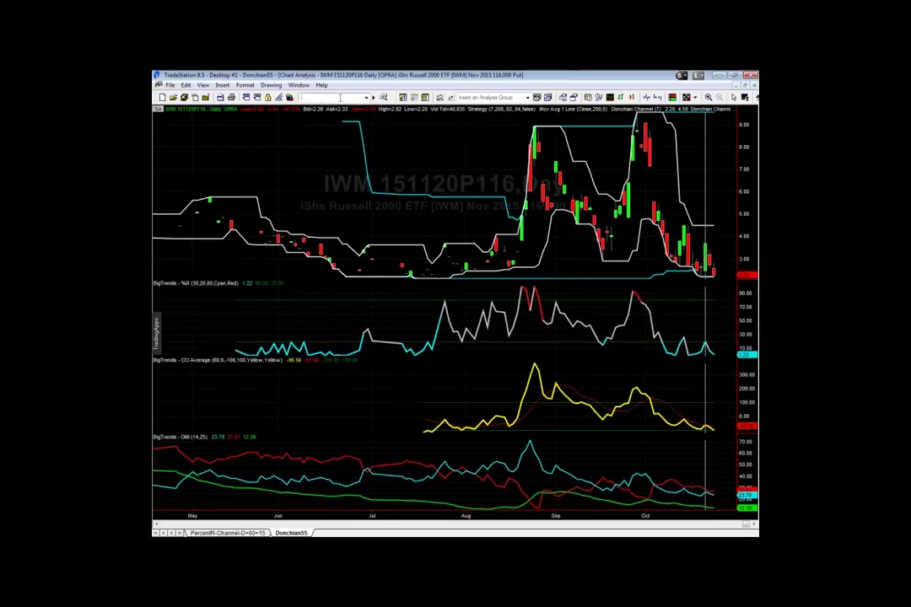
{"action": "key", "text": "Return"}
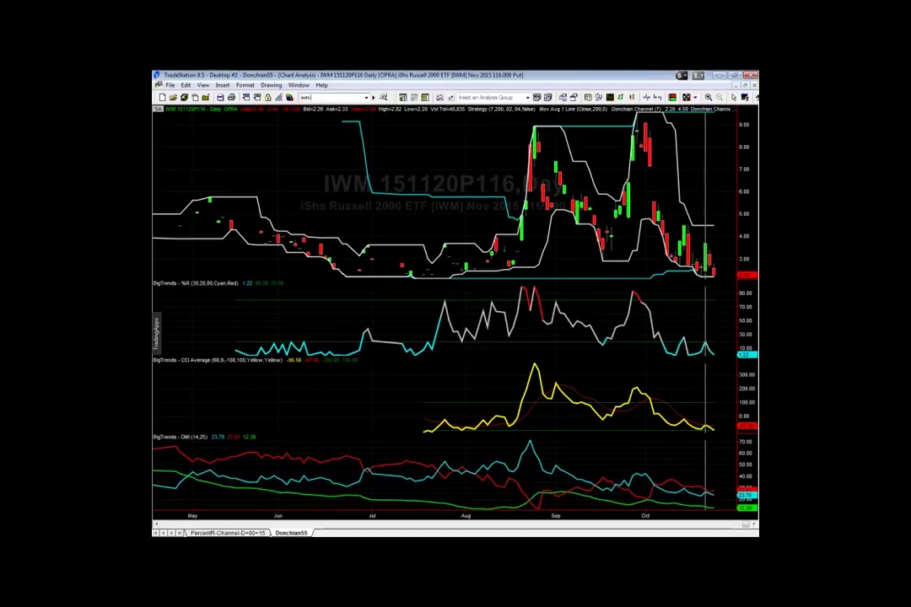
{"action": "type", "text": "iwm 151120p118"}
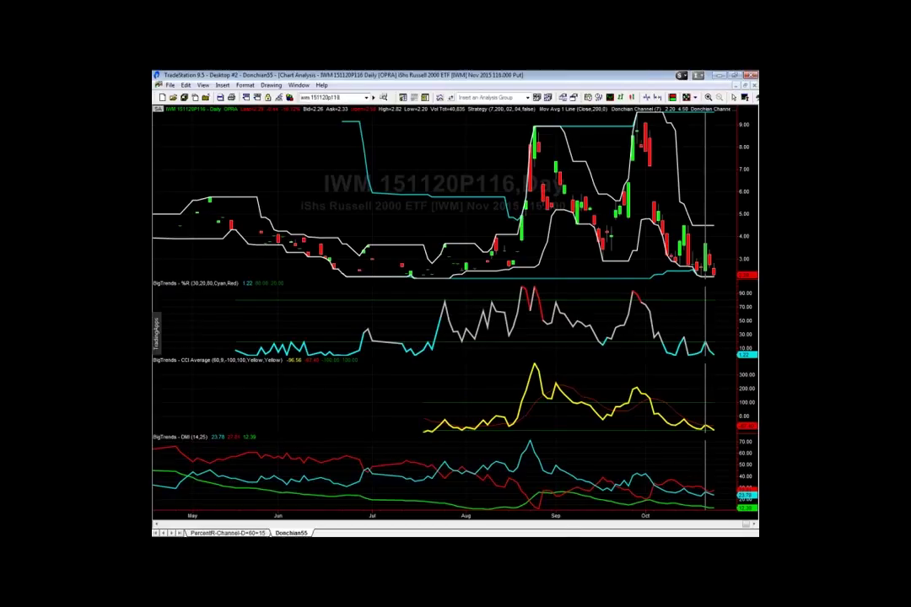
{"action": "key", "text": "Return"}
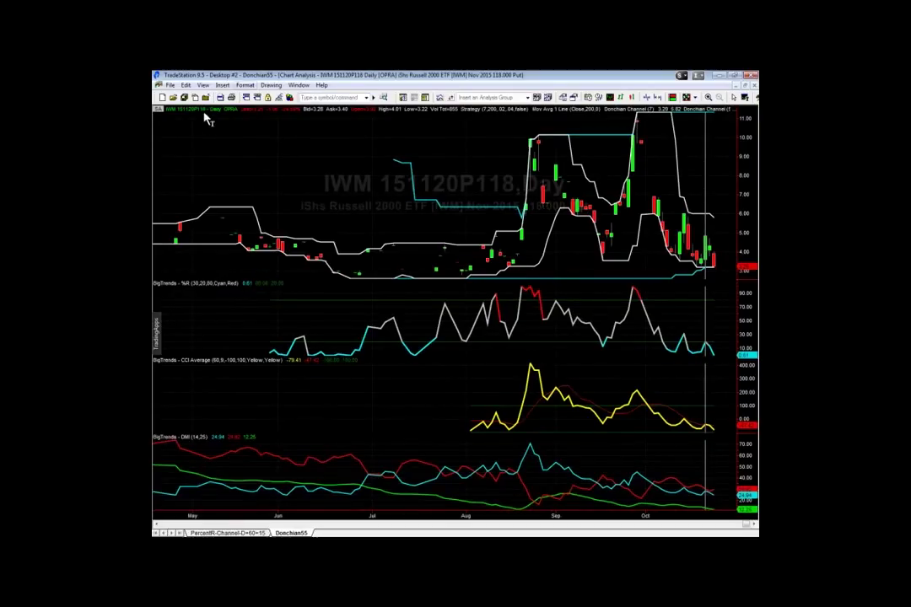
{"action": "mouse_move", "coordinate": [203, 118]}
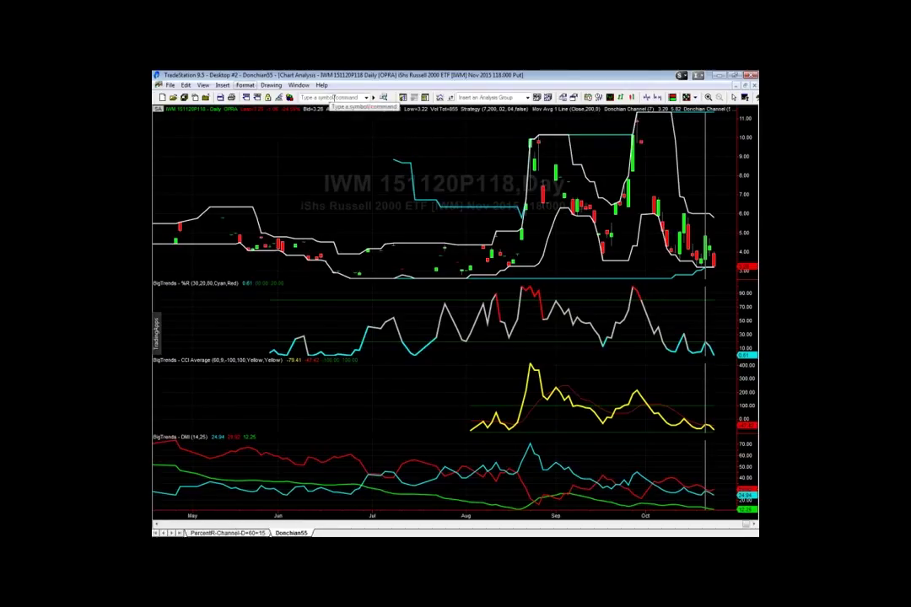
- Change the chart to the 119-strike November put, IWM 151120P119
{"action": "left_click", "coordinate": [331, 98]}
{"action": "type", "text": "iwm 151120p1"}
{"action": "key", "text": "Return"}
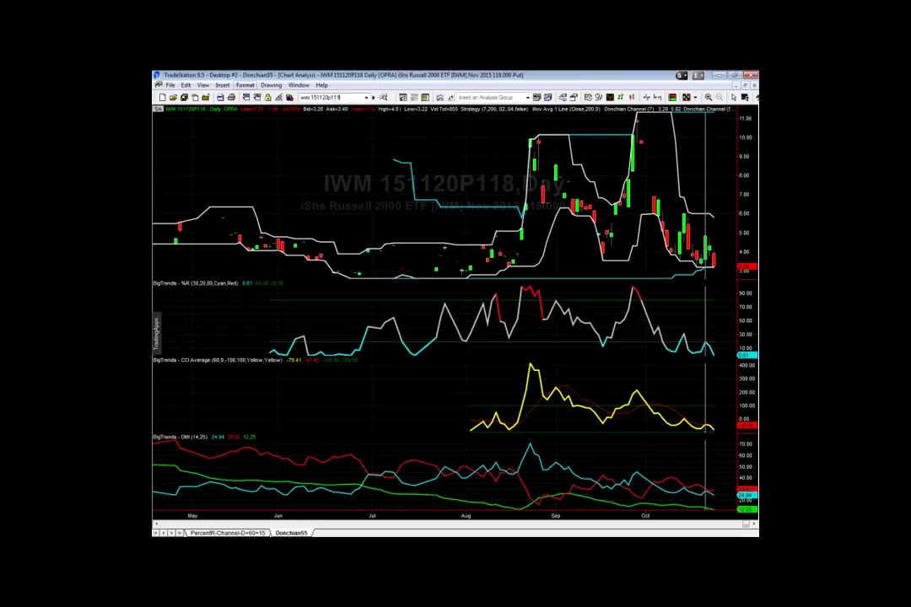
- Load the IWM 151120P119 chart and check the option's bid, ask and most recent daily price bars
{"action": "key", "text": "Return"}
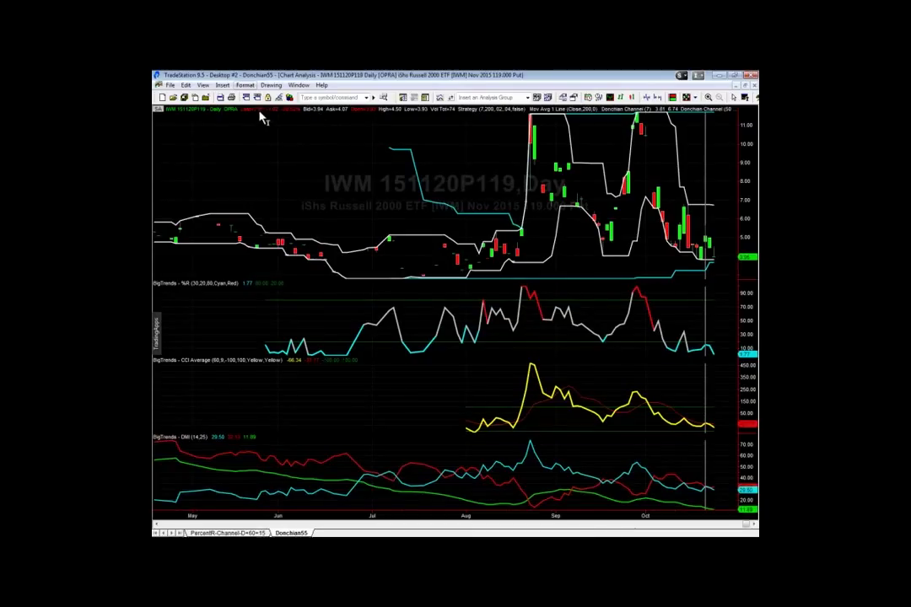
{"action": "mouse_move", "coordinate": [261, 117]}
{"action": "mouse_move", "coordinate": [711, 237]}
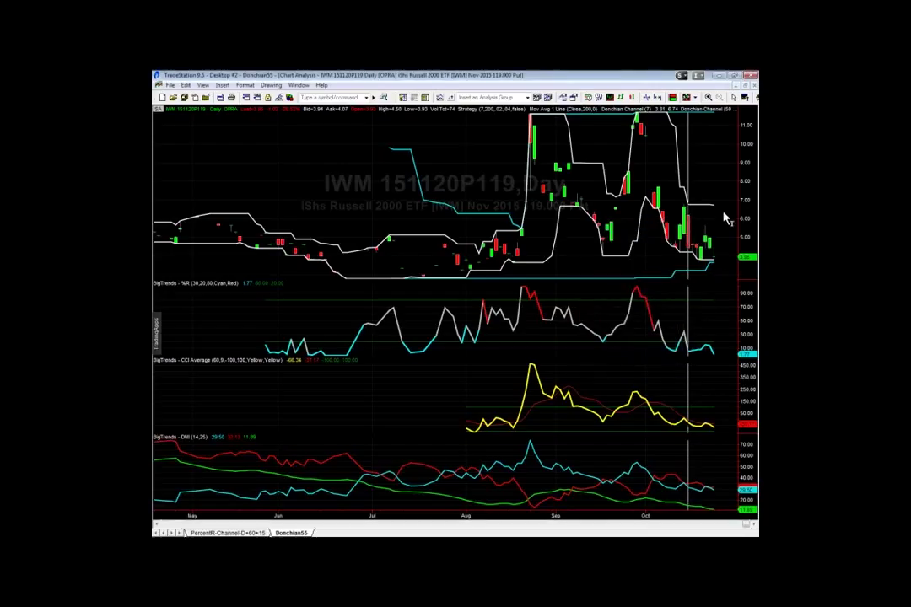
{"action": "right_click", "coordinate": [703, 259]}
{"action": "key", "text": "Escape"}
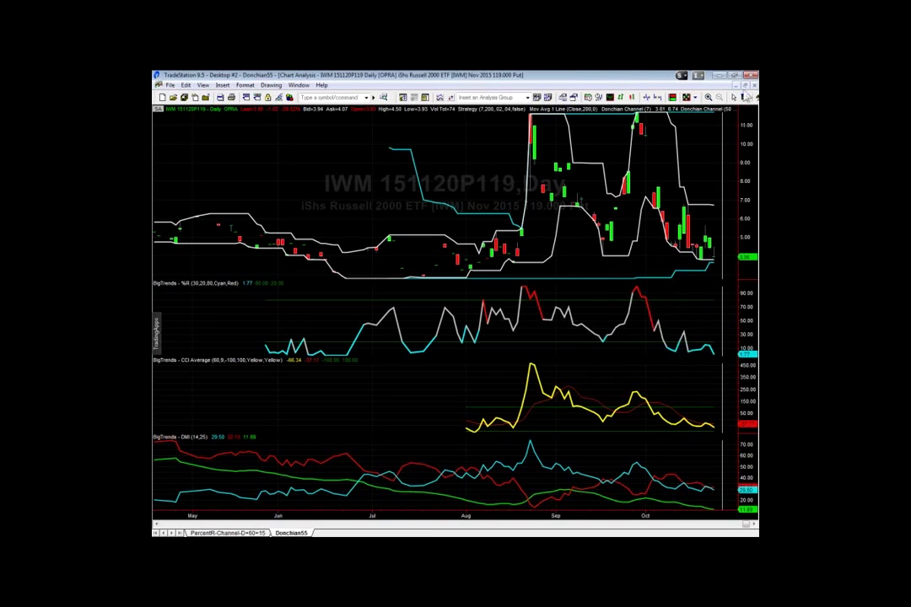
- Restore the chart beside the RadarScreen list, load FXI and review its October short entries and stop-loss exits
{"action": "left_click", "coordinate": [743, 85]}
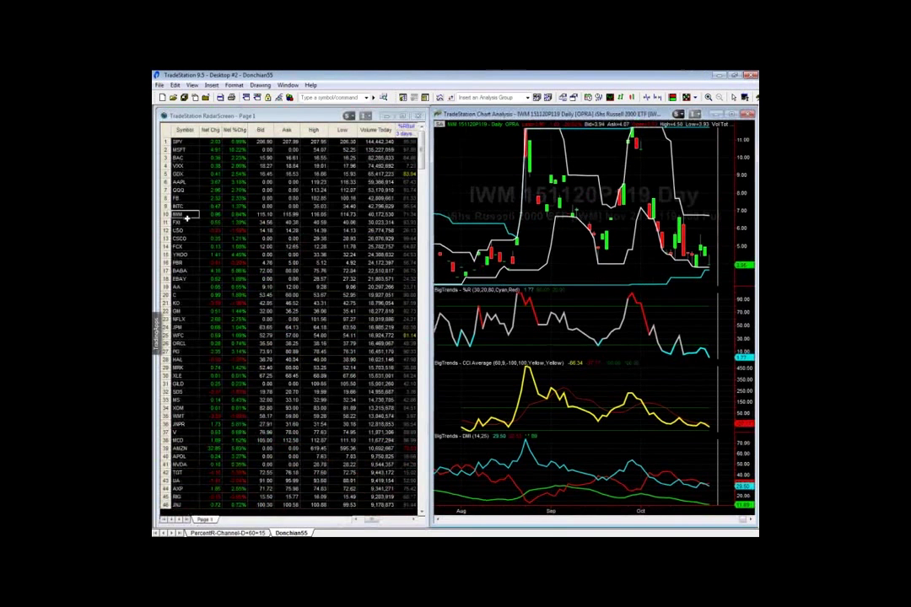
{"action": "left_click", "coordinate": [184, 222]}
{"action": "left_click", "coordinate": [183, 222]}
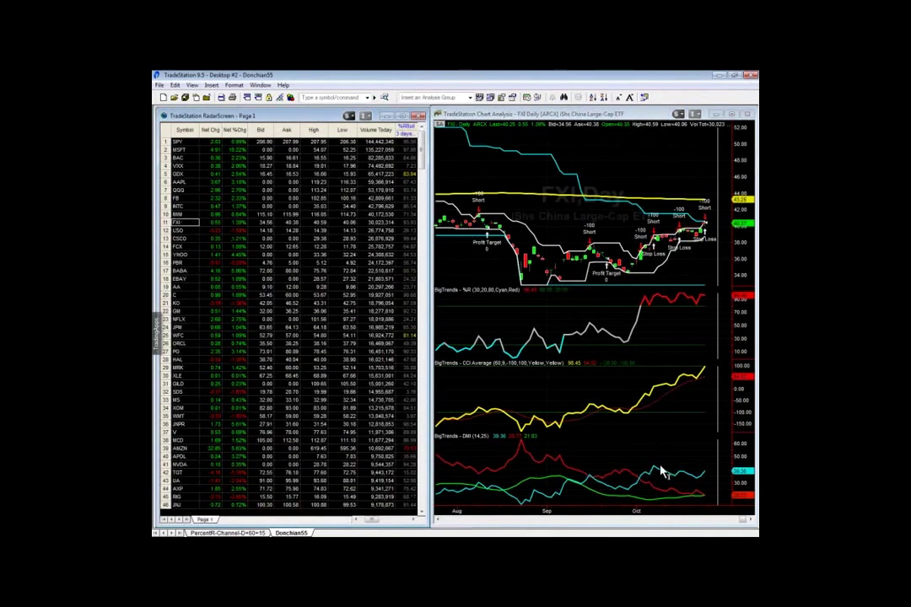
{"action": "left_click", "coordinate": [641, 477]}
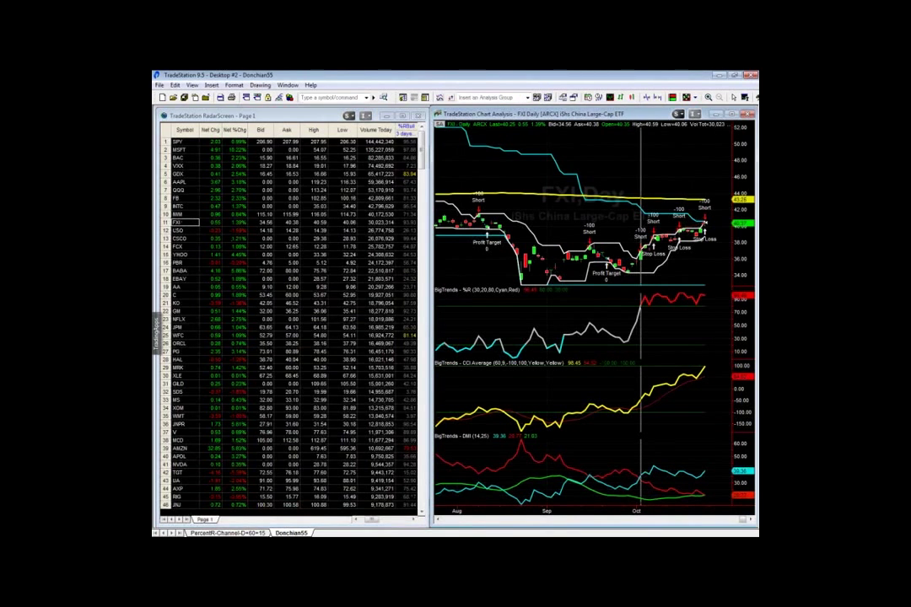
- Load USO, YHOO and BABA in turn from the RadarScreen list and review the recent short trades on each chart
{"action": "left_click", "coordinate": [180, 231]}
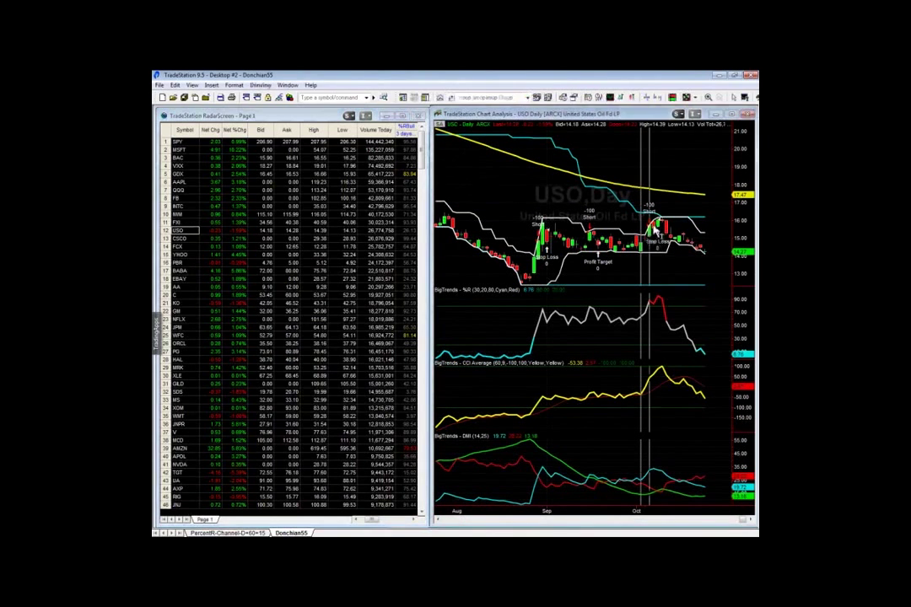
{"action": "left_click", "coordinate": [658, 237]}
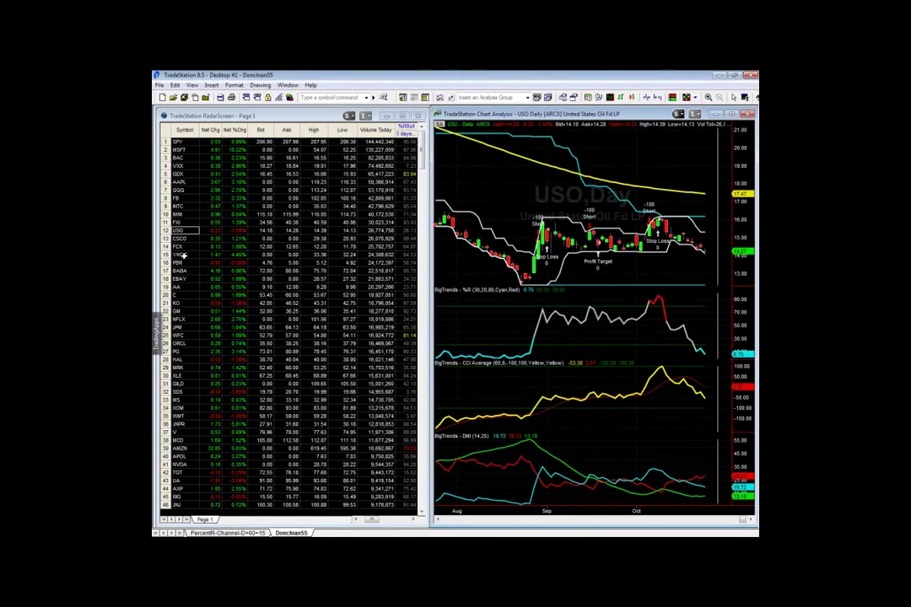
{"action": "left_click", "coordinate": [180, 255]}
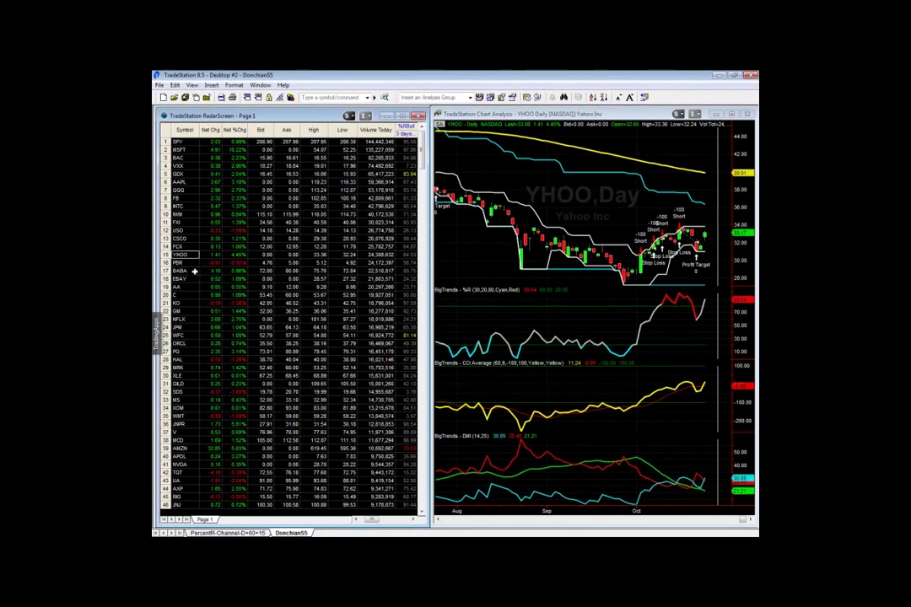
{"action": "left_click", "coordinate": [187, 271]}
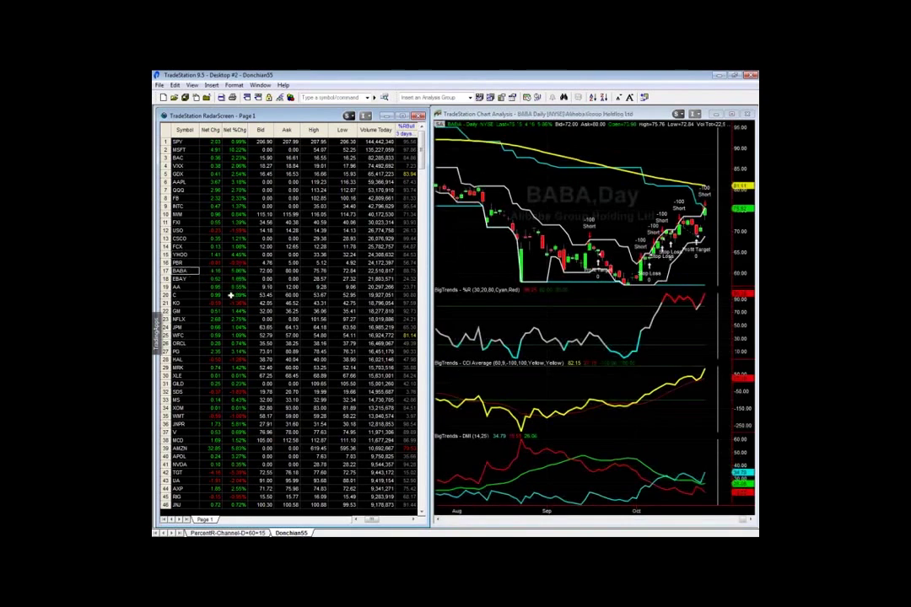
{"action": "left_click", "coordinate": [664, 487]}
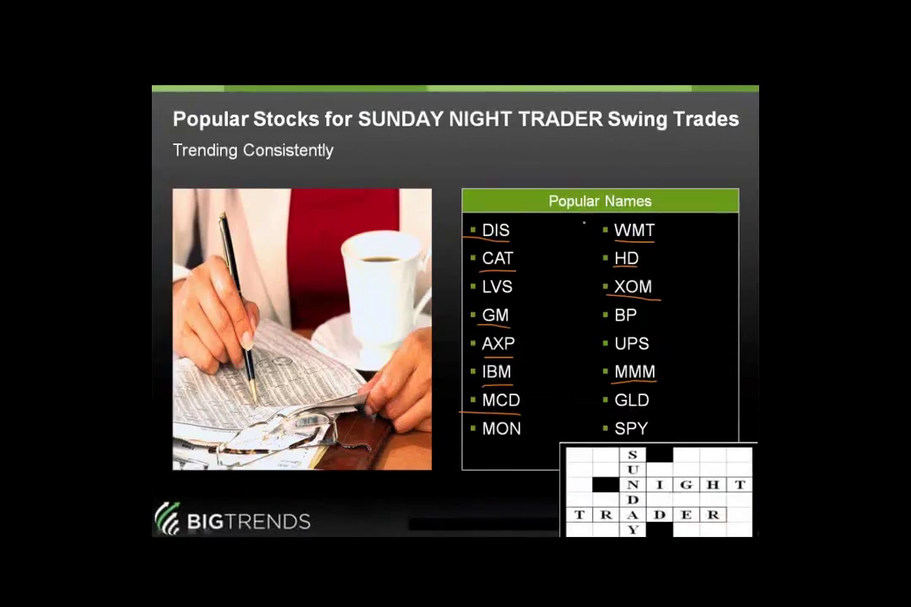
{"action": "key", "text": "e"}
{"action": "key", "text": "Right"}
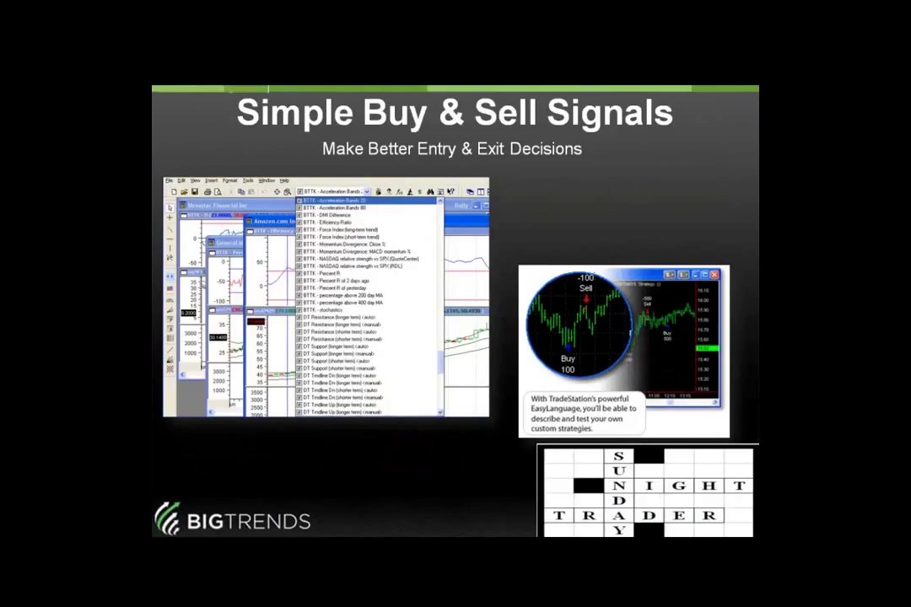
{"action": "key", "text": "Right"}
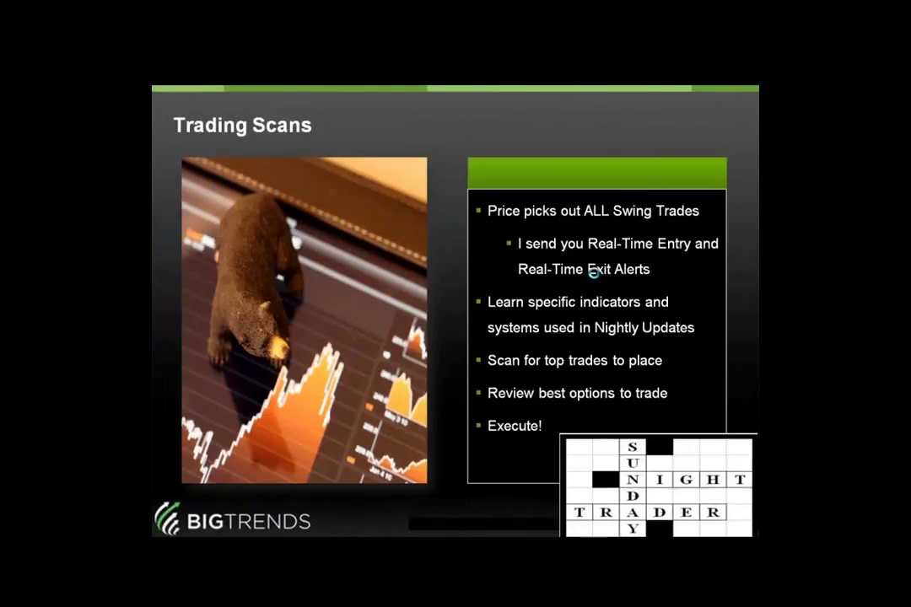